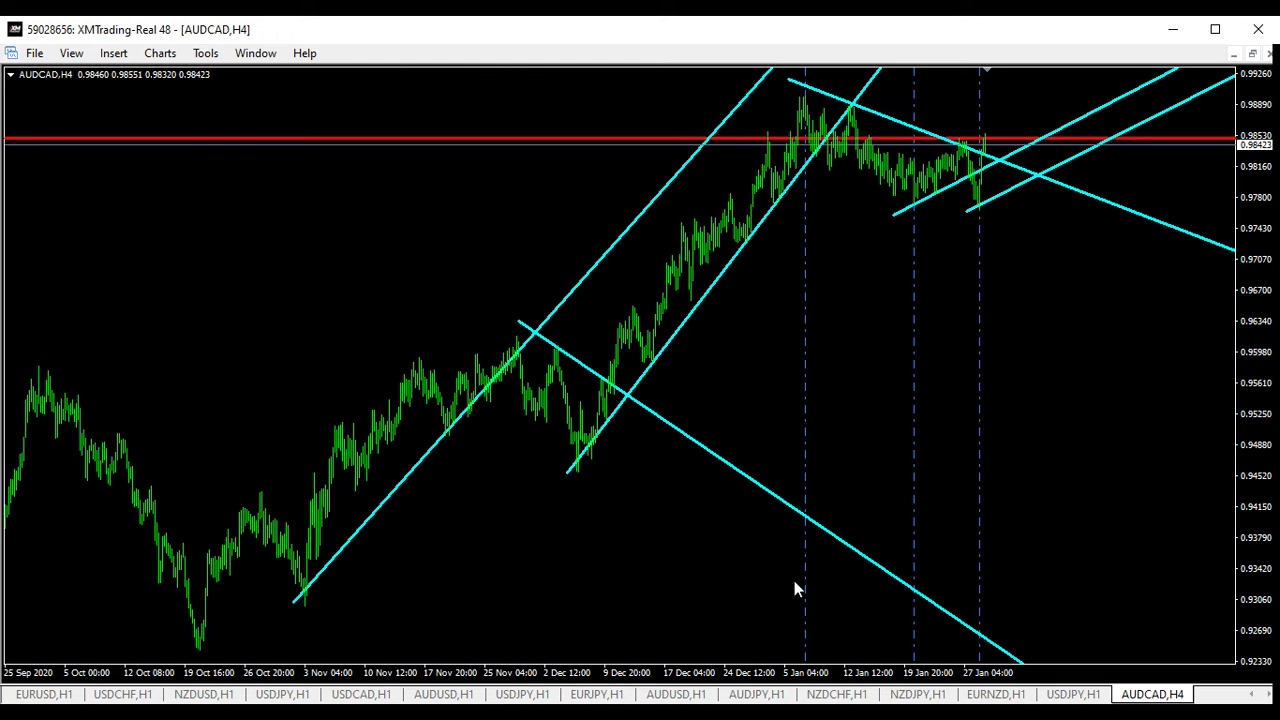
- Delete the long middle falling trendline, the lower rising channel line and the long rising trendline
{"action": "double_click", "coordinate": [767, 497]}
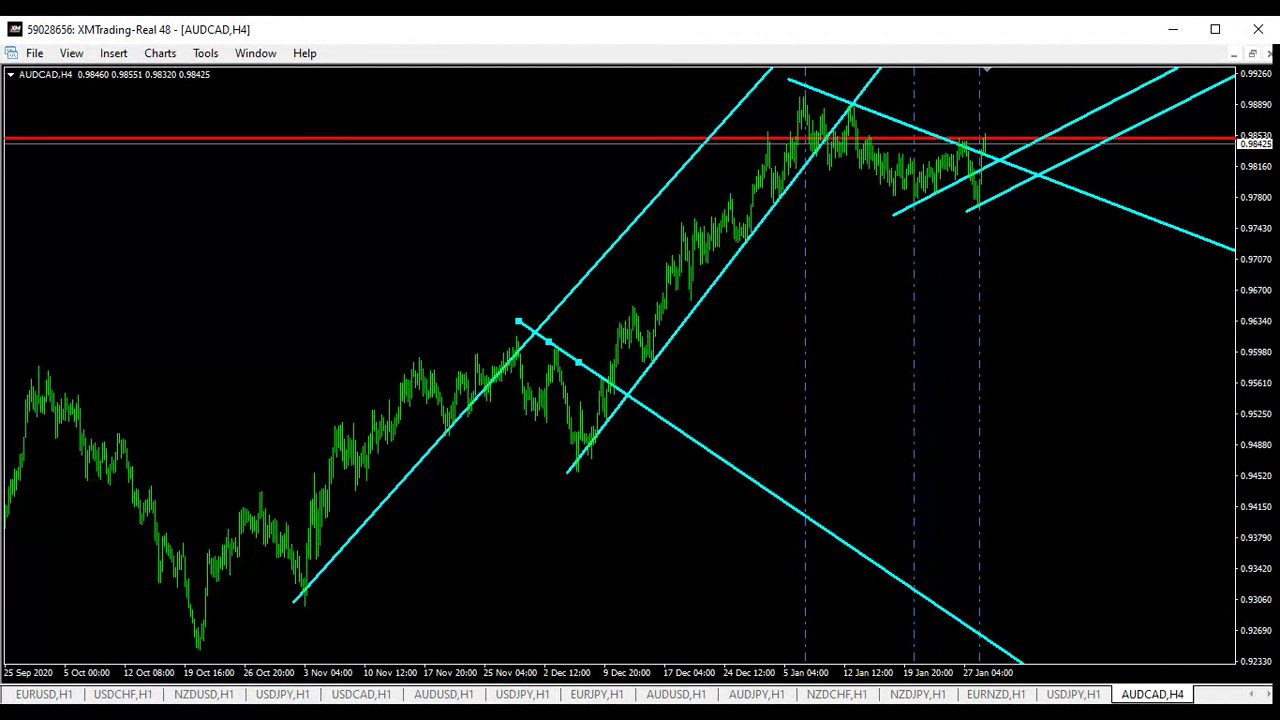
{"action": "key", "text": "Delete"}
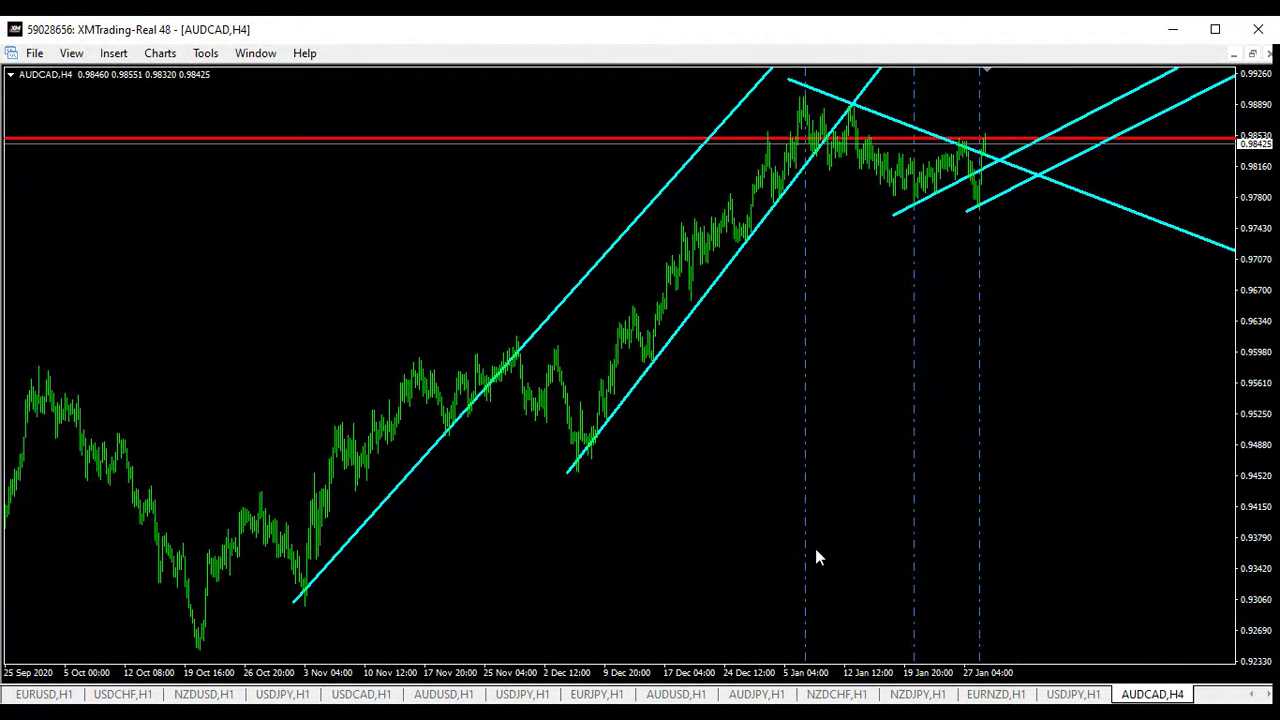
{"action": "double_click", "coordinate": [628, 393]}
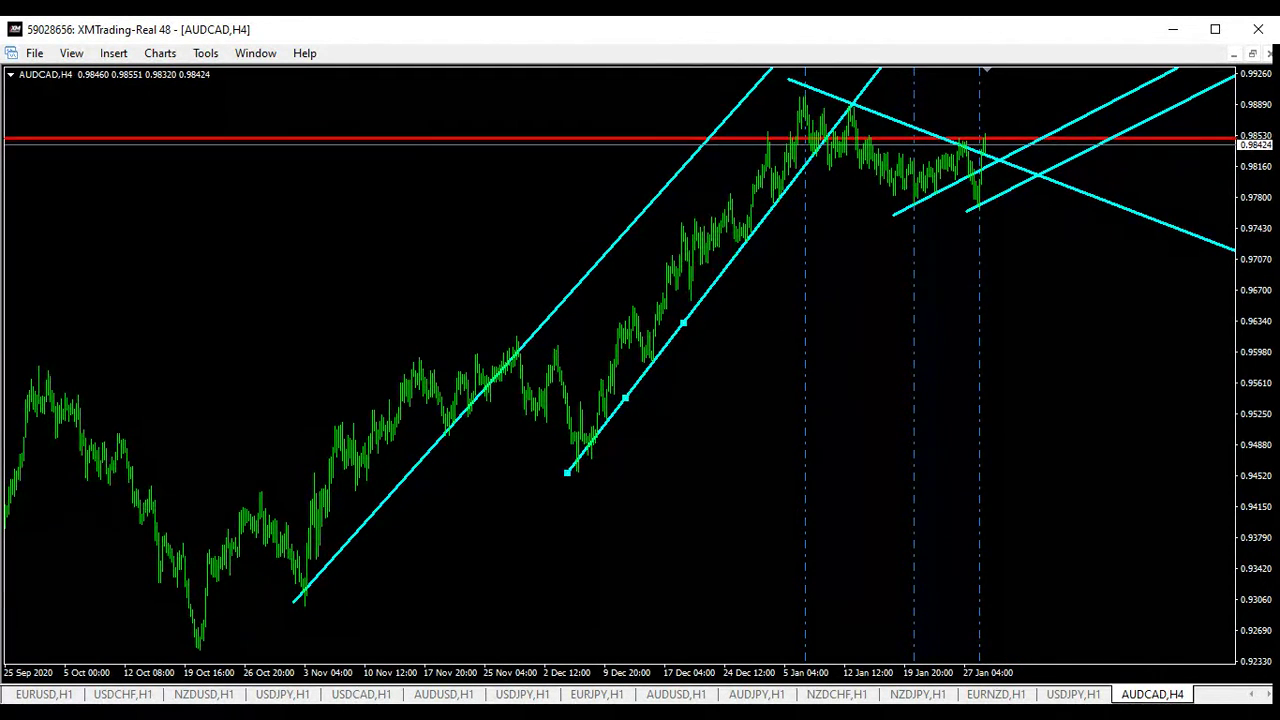
{"action": "key", "text": "Delete"}
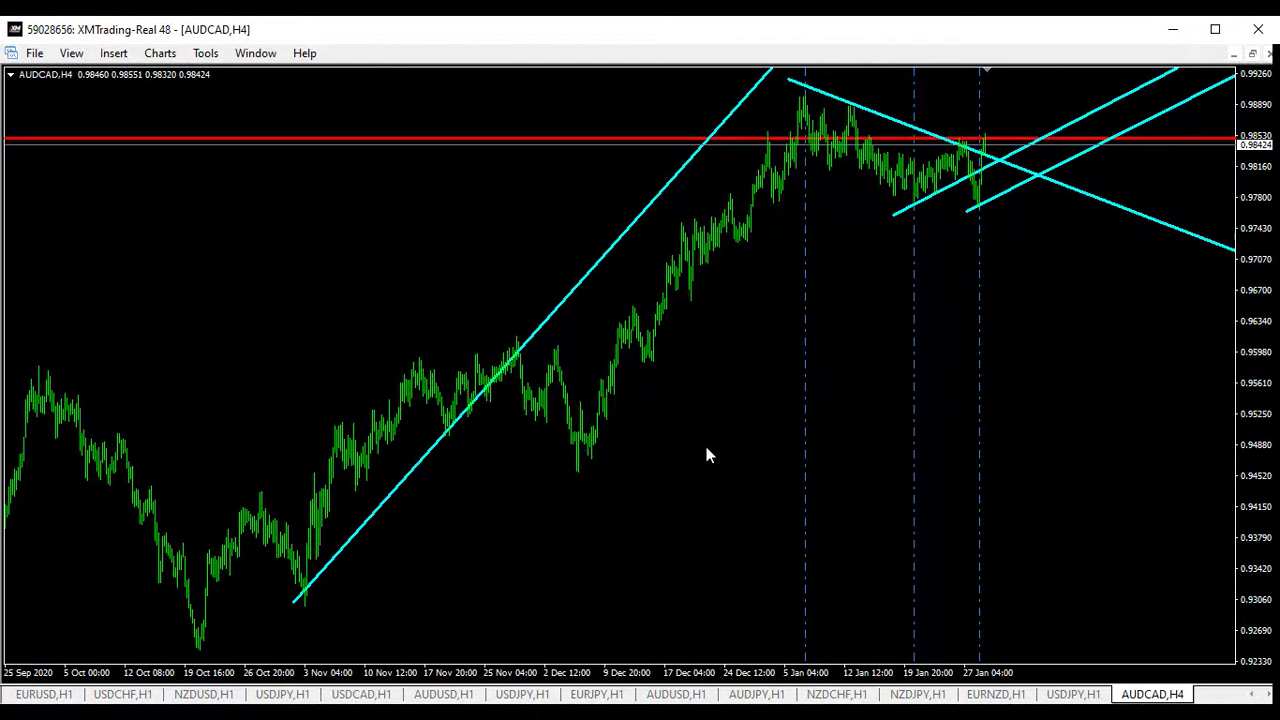
{"action": "double_click", "coordinate": [548, 318]}
{"action": "key", "text": "Delete"}
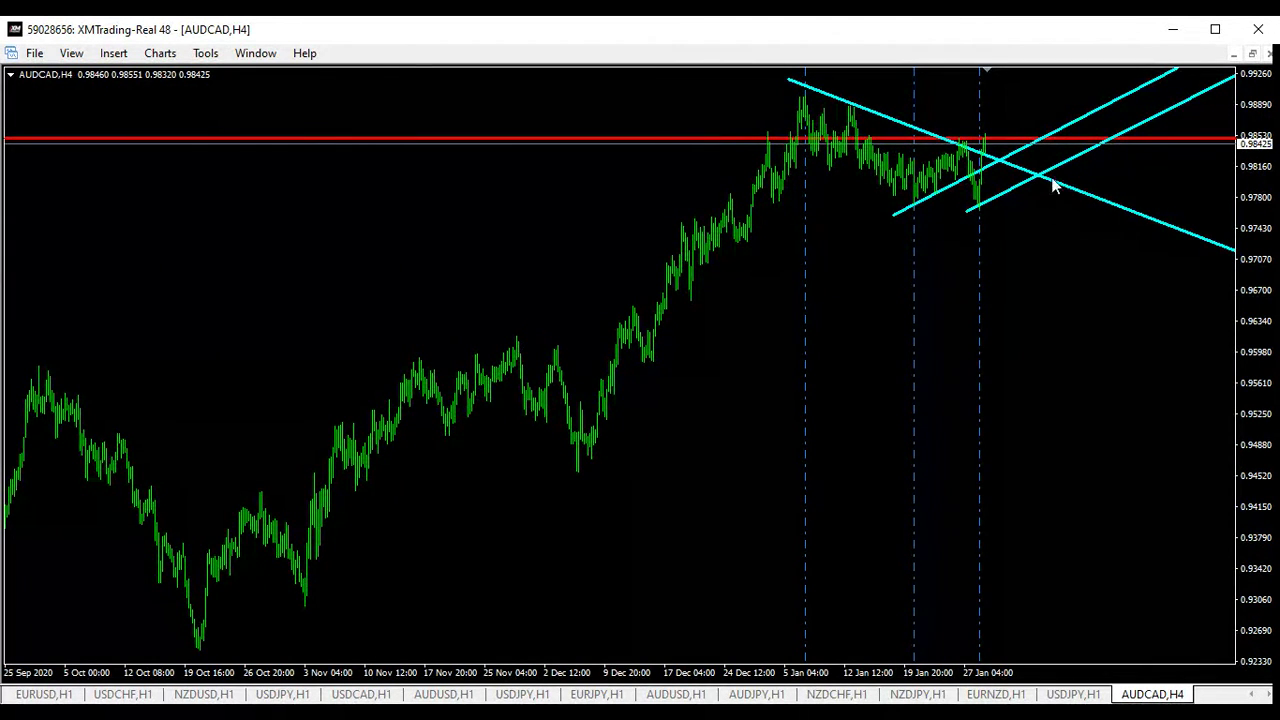
- Delete the remaining upper-right trendlines: lower-right rising, upper-right falling and the last rising one
{"action": "double_click", "coordinate": [1074, 162]}
{"action": "key", "text": "Delete"}
{"action": "double_click", "coordinate": [1089, 198]}
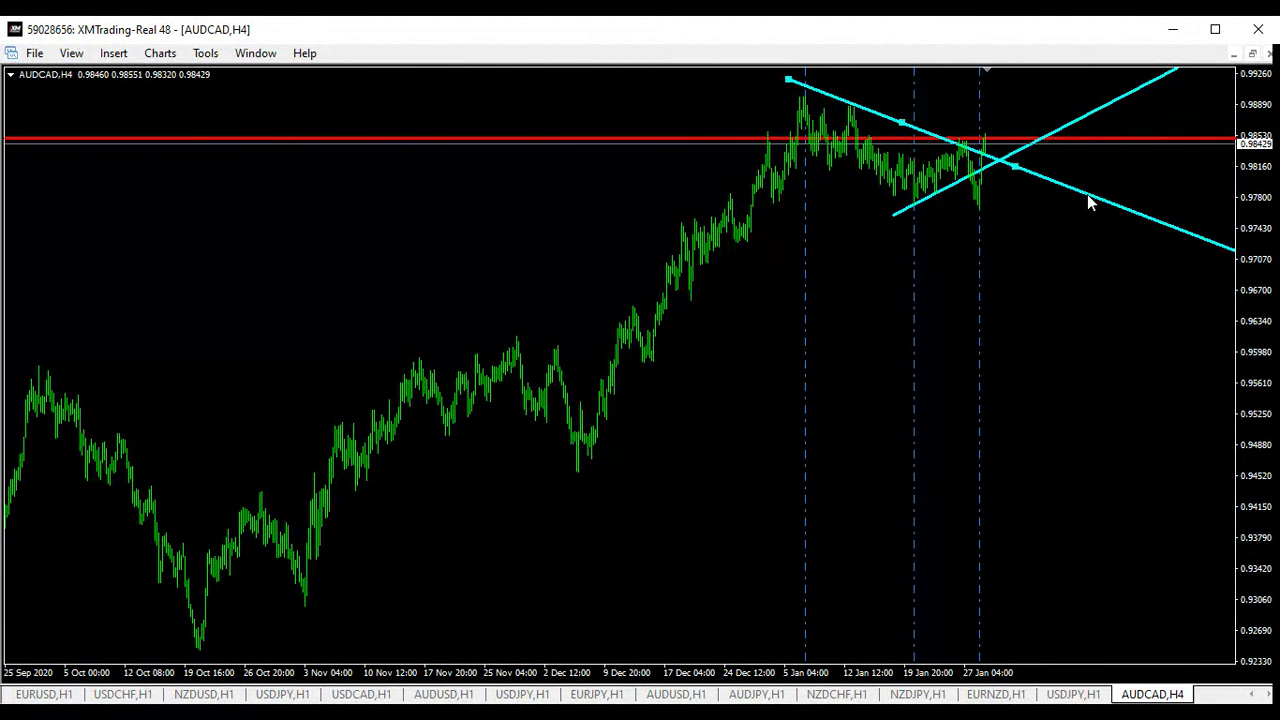
{"action": "key", "text": "Delete"}
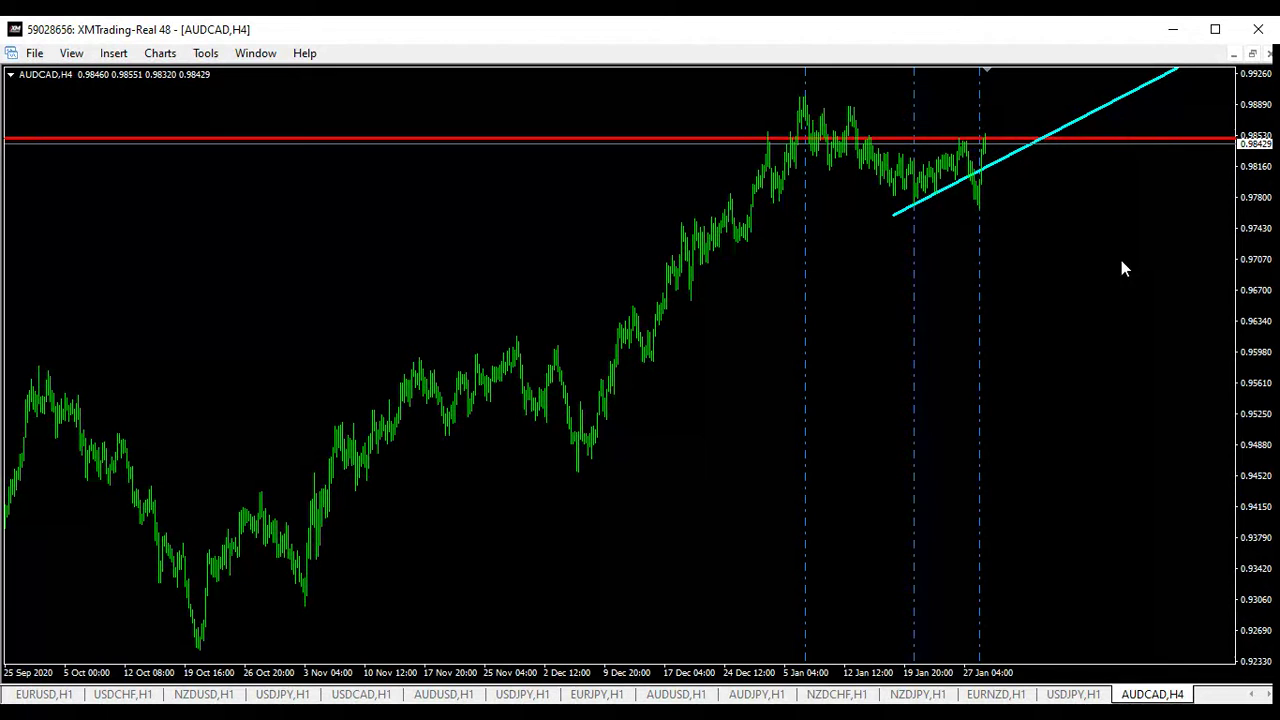
{"action": "double_click", "coordinate": [1116, 101]}
{"action": "key", "text": "Delete"}
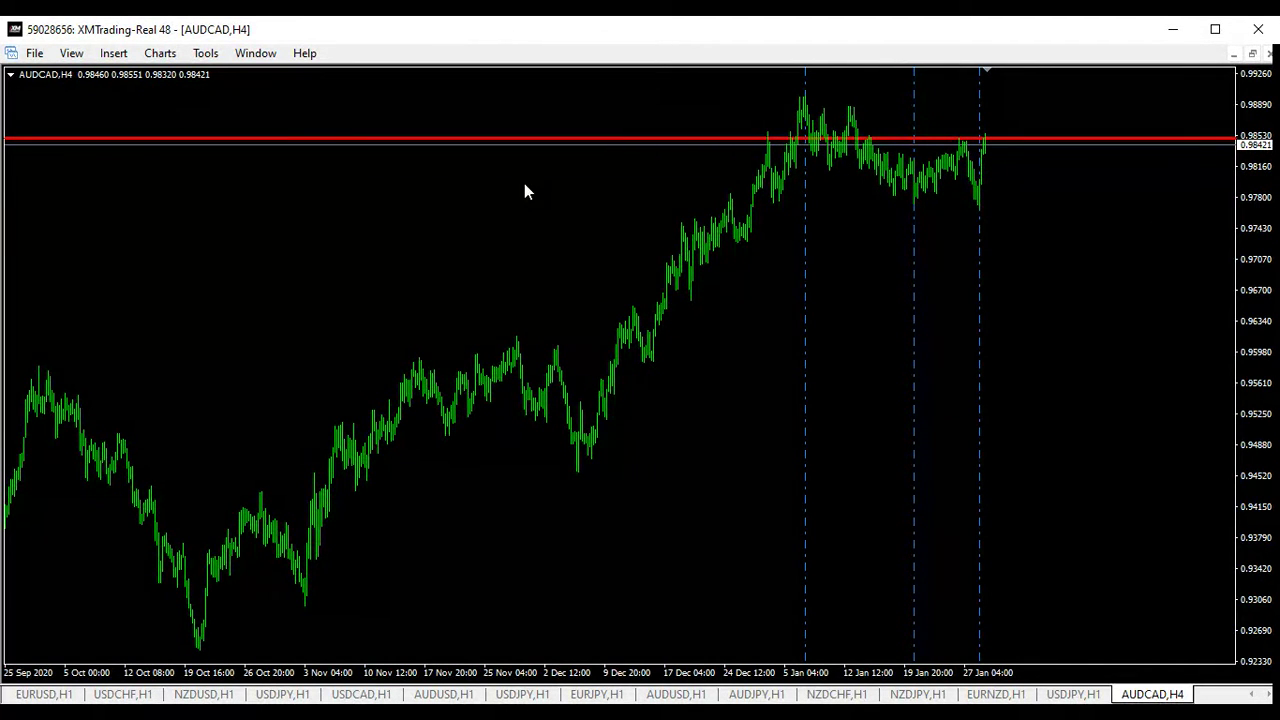
- After browsing View > Toolbars, pick the Trendline tool from Insert > Lines
{"action": "left_click", "coordinate": [72, 53]}
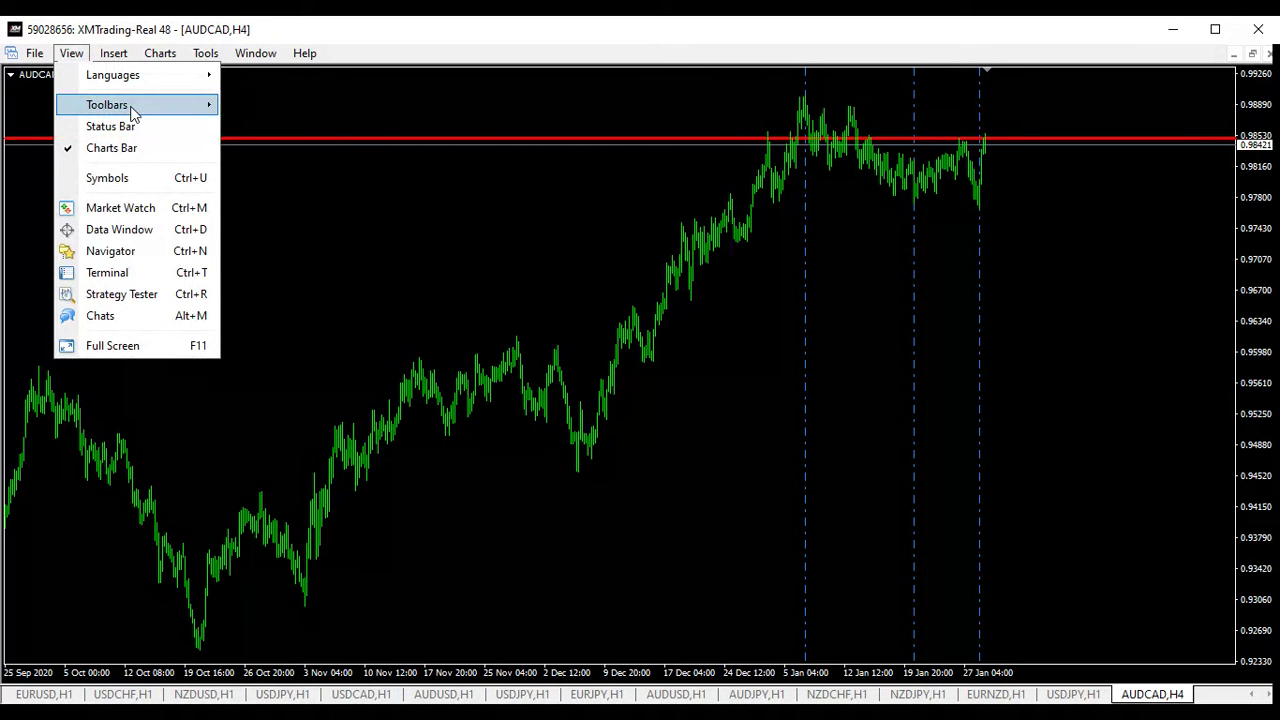
{"action": "mouse_move", "coordinate": [133, 110]}
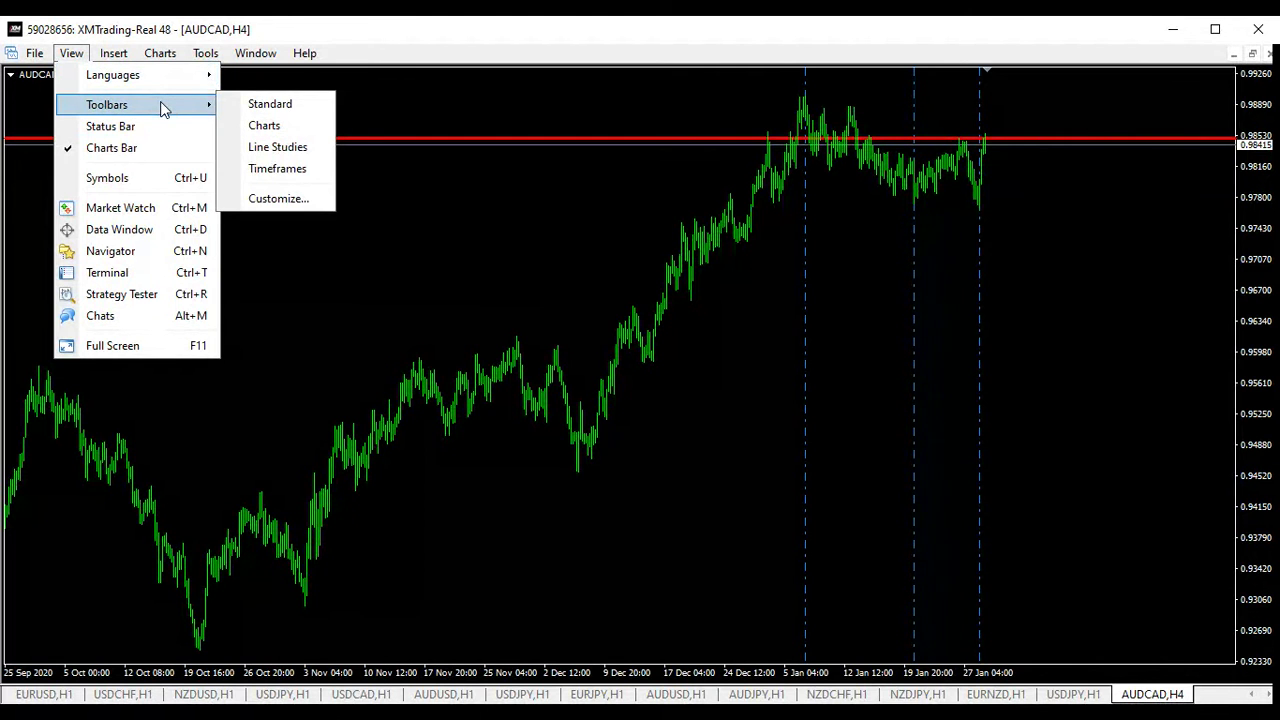
{"action": "mouse_move", "coordinate": [113, 53]}
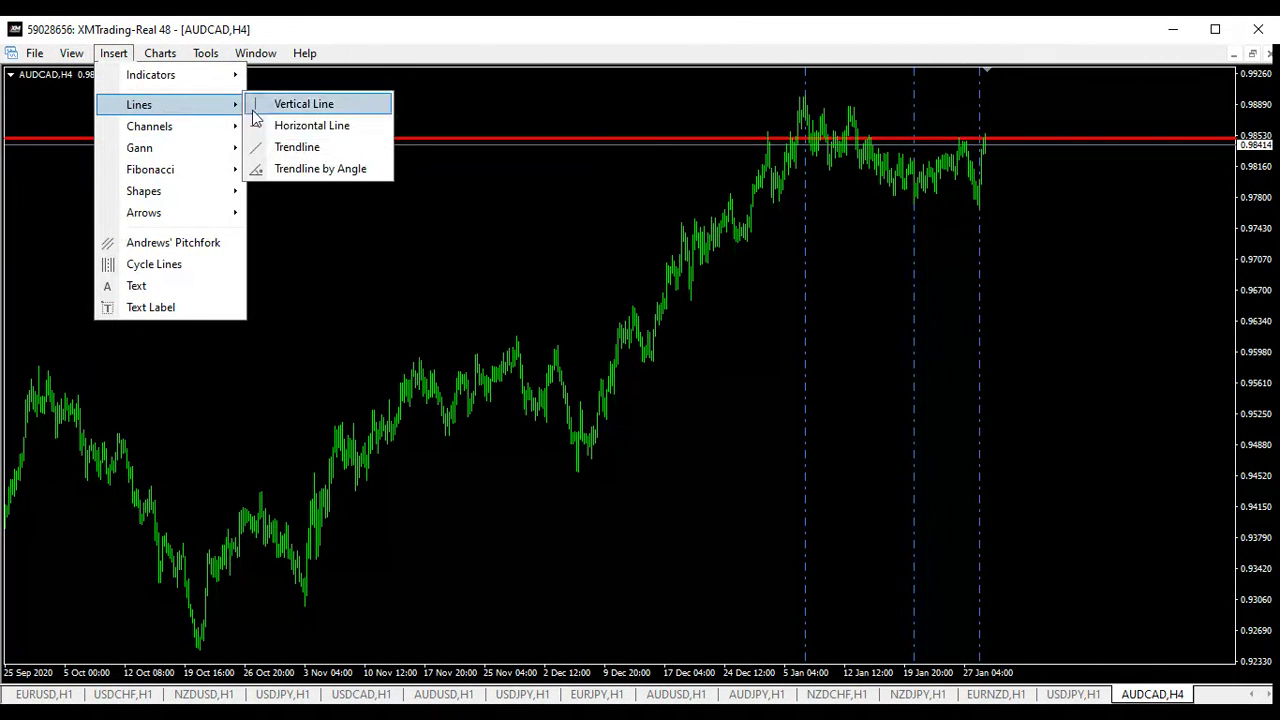
{"action": "left_click", "coordinate": [300, 147]}
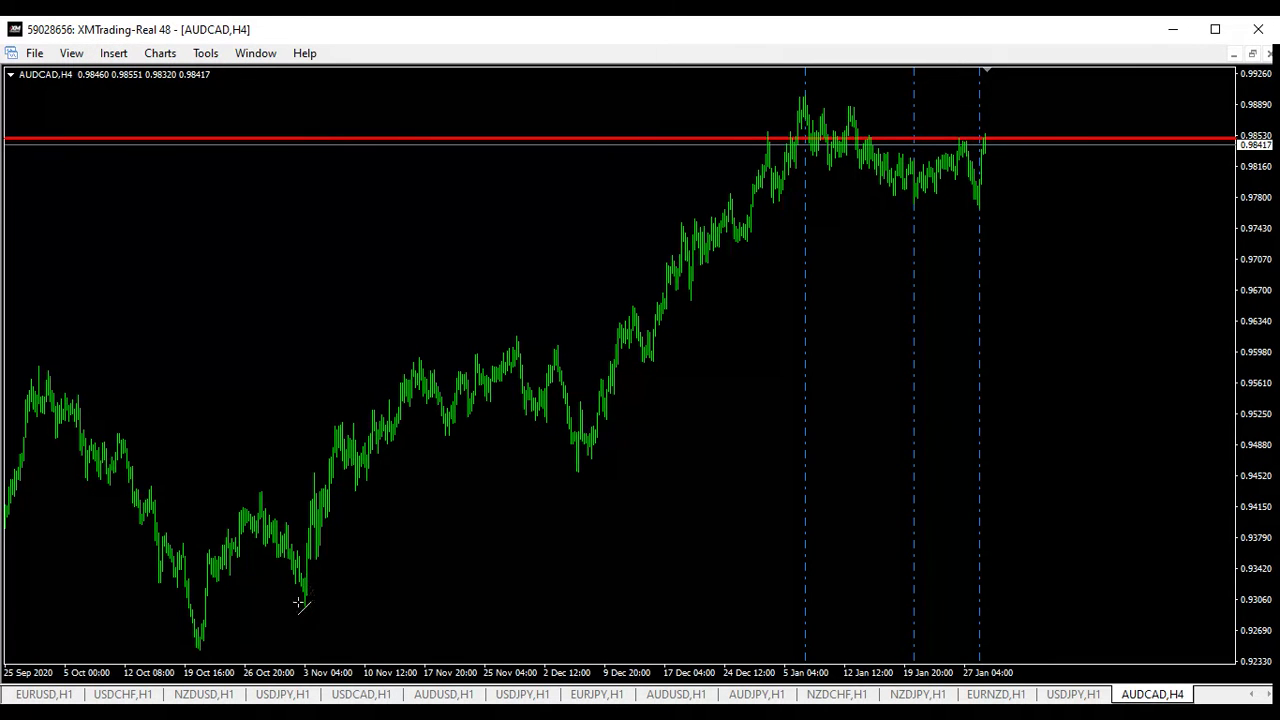
- Draw a trendline from the mid-October low and fit it to the early-November and early-December lows
{"action": "left_click_drag", "start_coordinate": [183, 647], "coordinate": [437, 531]}
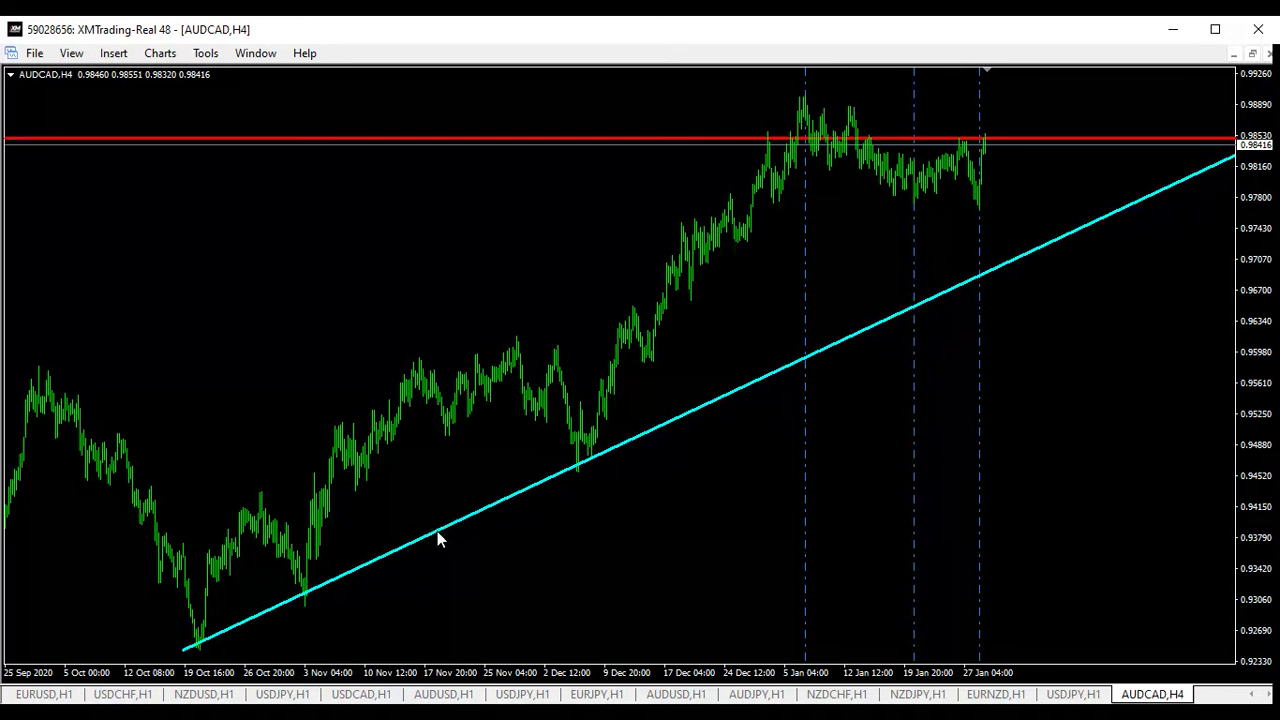
{"action": "double_click", "coordinate": [457, 520]}
{"action": "left_click_drag", "start_coordinate": [312, 597], "coordinate": [314, 605]}
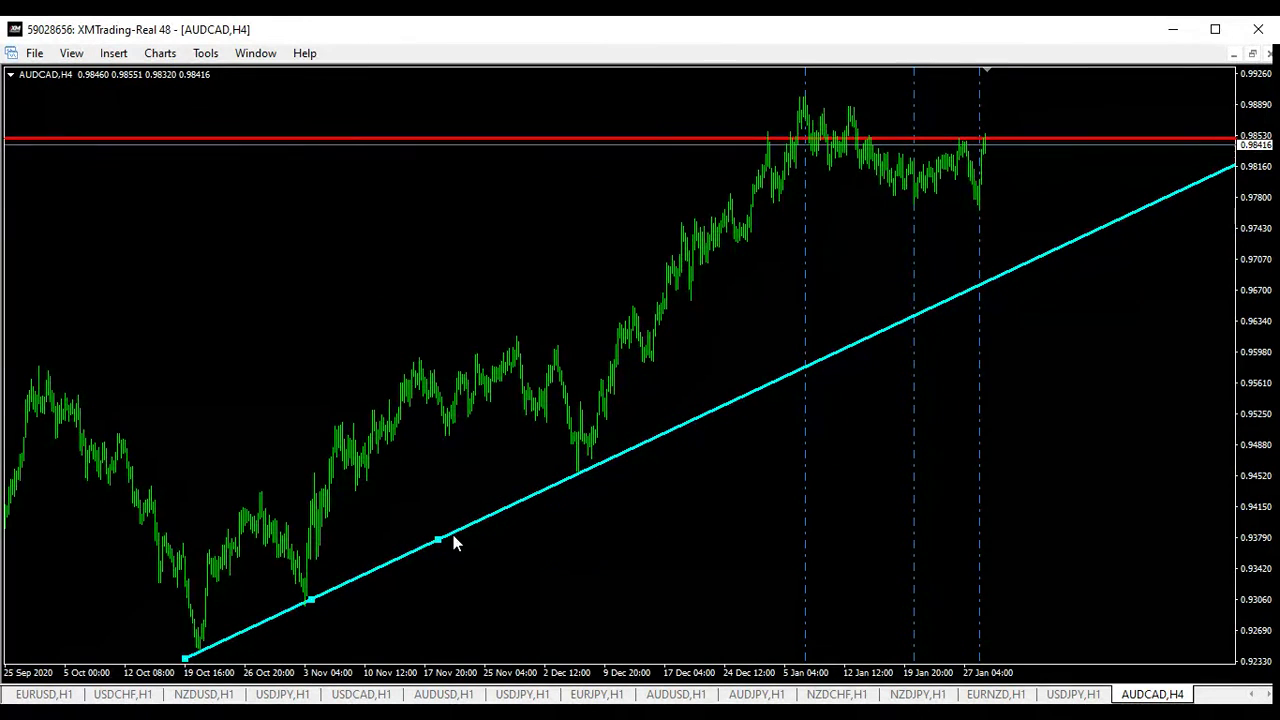
{"action": "left_click_drag", "start_coordinate": [442, 538], "coordinate": [635, 451]}
{"action": "left_click", "coordinate": [637, 455]}
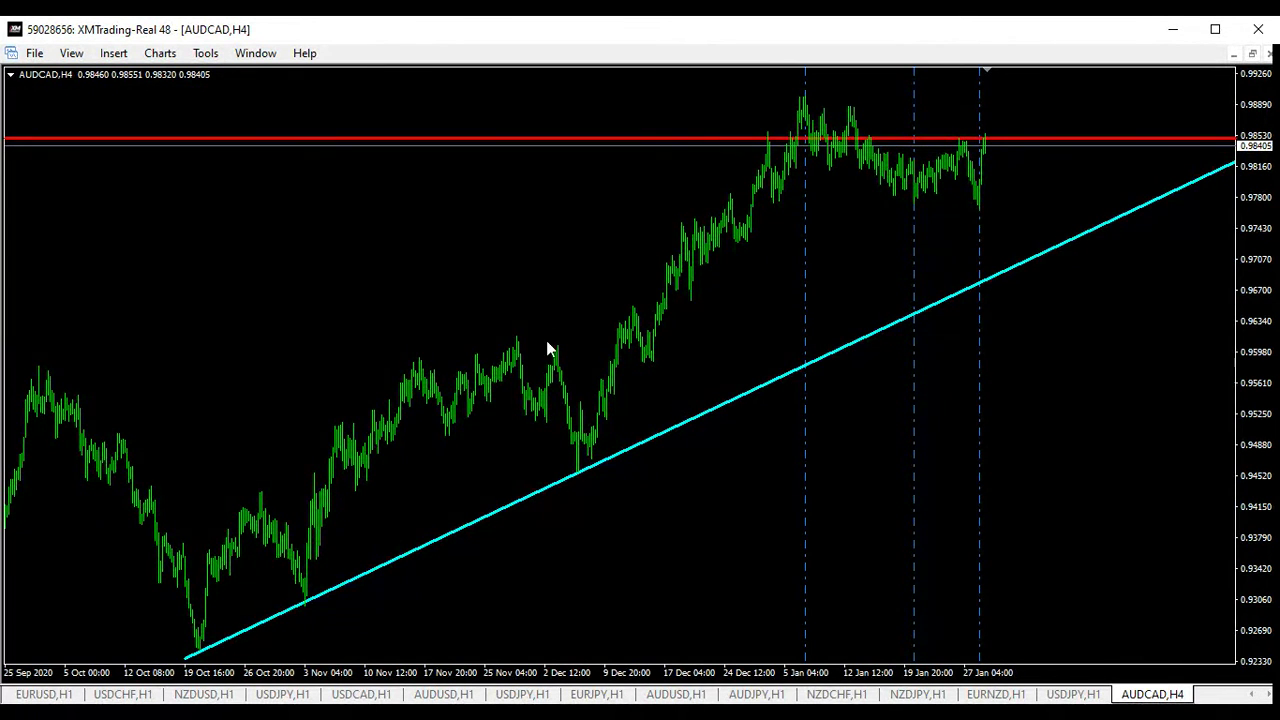
- Draw a new trendline from the late-November high down to the right via Insert > Lines > Trendline
{"action": "left_click", "coordinate": [72, 53]}
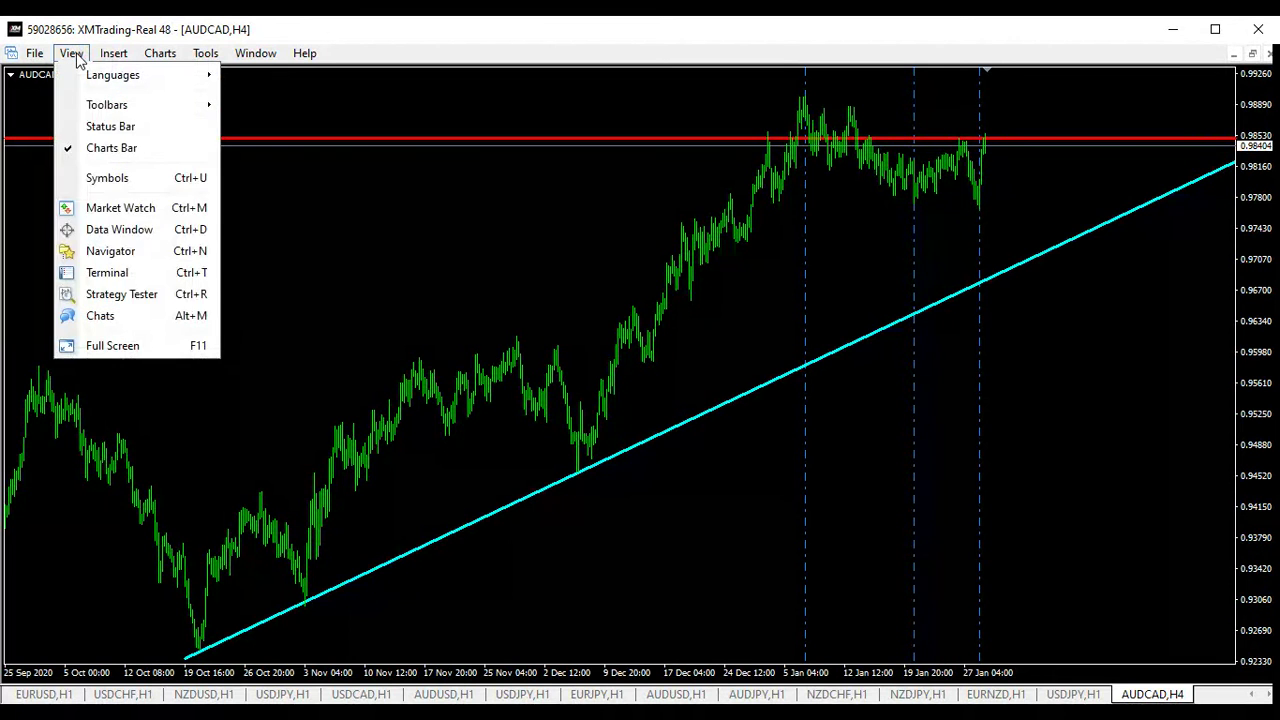
{"action": "mouse_move", "coordinate": [115, 56]}
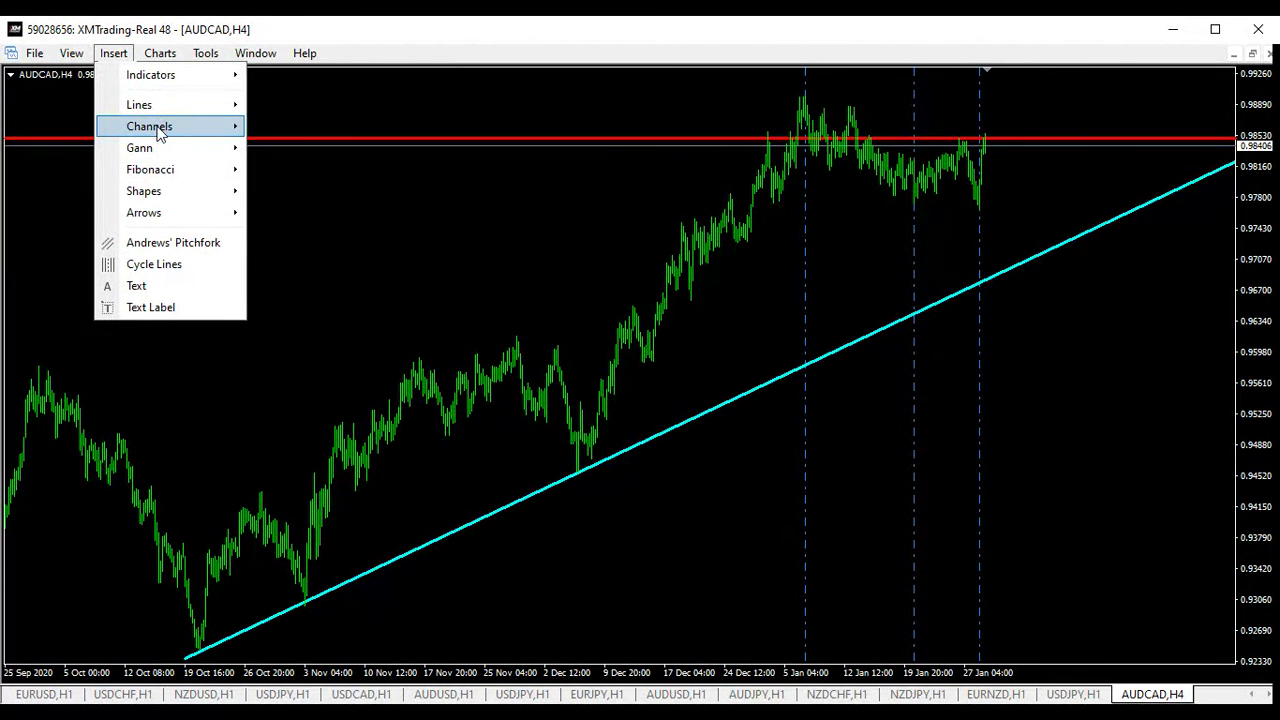
{"action": "mouse_move", "coordinate": [153, 107]}
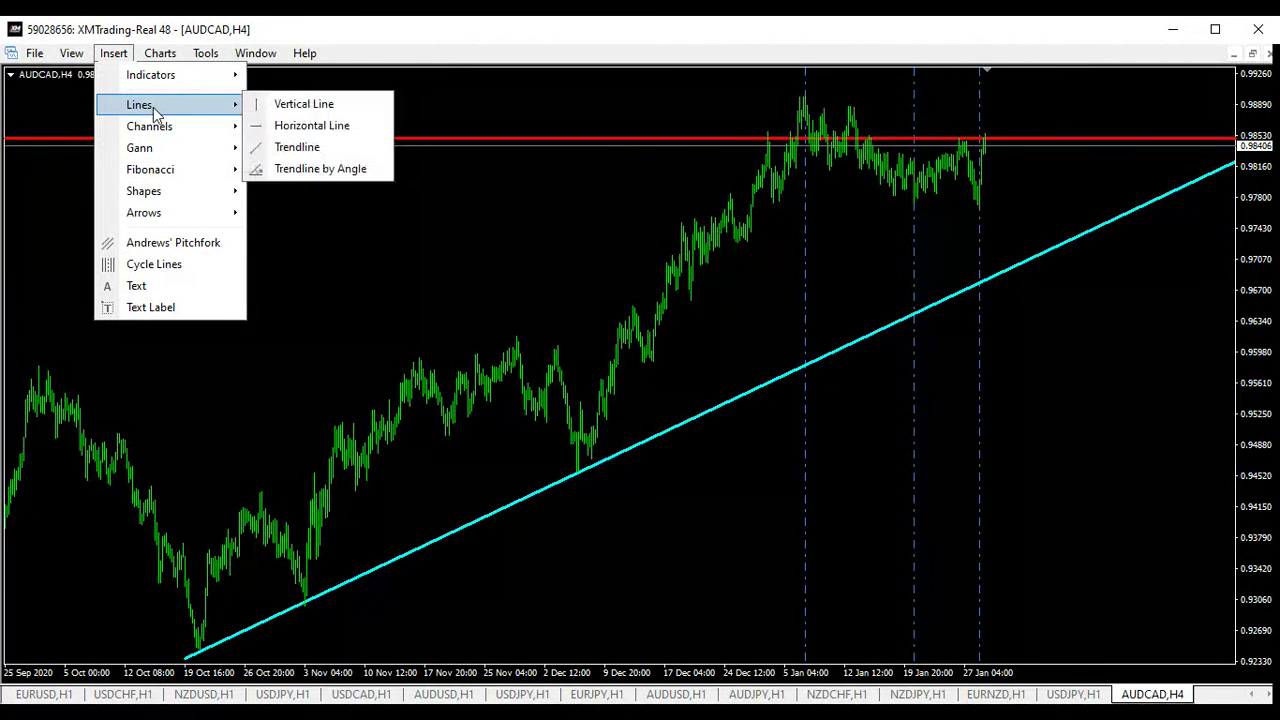
{"action": "left_click", "coordinate": [305, 148]}
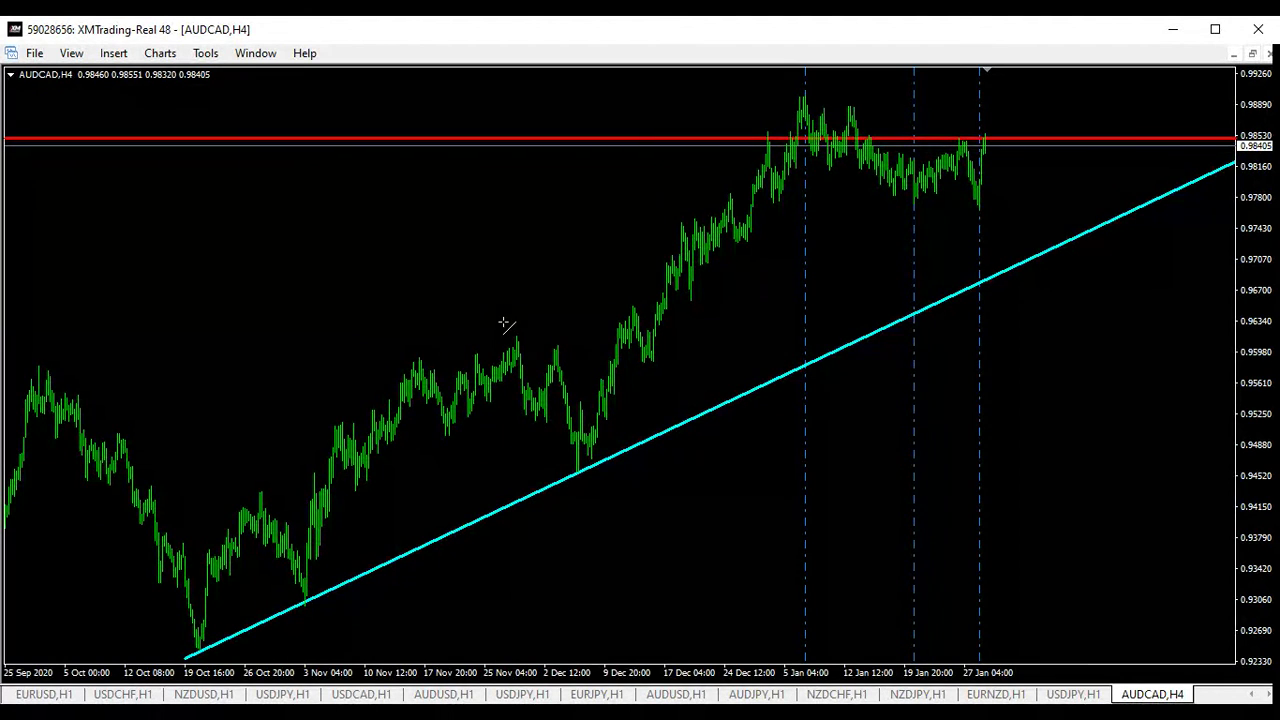
{"action": "left_click_drag", "start_coordinate": [492, 325], "coordinate": [622, 402]}
- Adjust the falling line's position and slope, then bring up its Properties dialog
{"action": "double_click", "coordinate": [590, 386]}
{"action": "left_click_drag", "start_coordinate": [556, 359], "coordinate": [552, 348]}
{"action": "left_click_drag", "start_coordinate": [614, 384], "coordinate": [612, 396]}
{"action": "left_click_drag", "start_coordinate": [553, 355], "coordinate": [576, 361]}
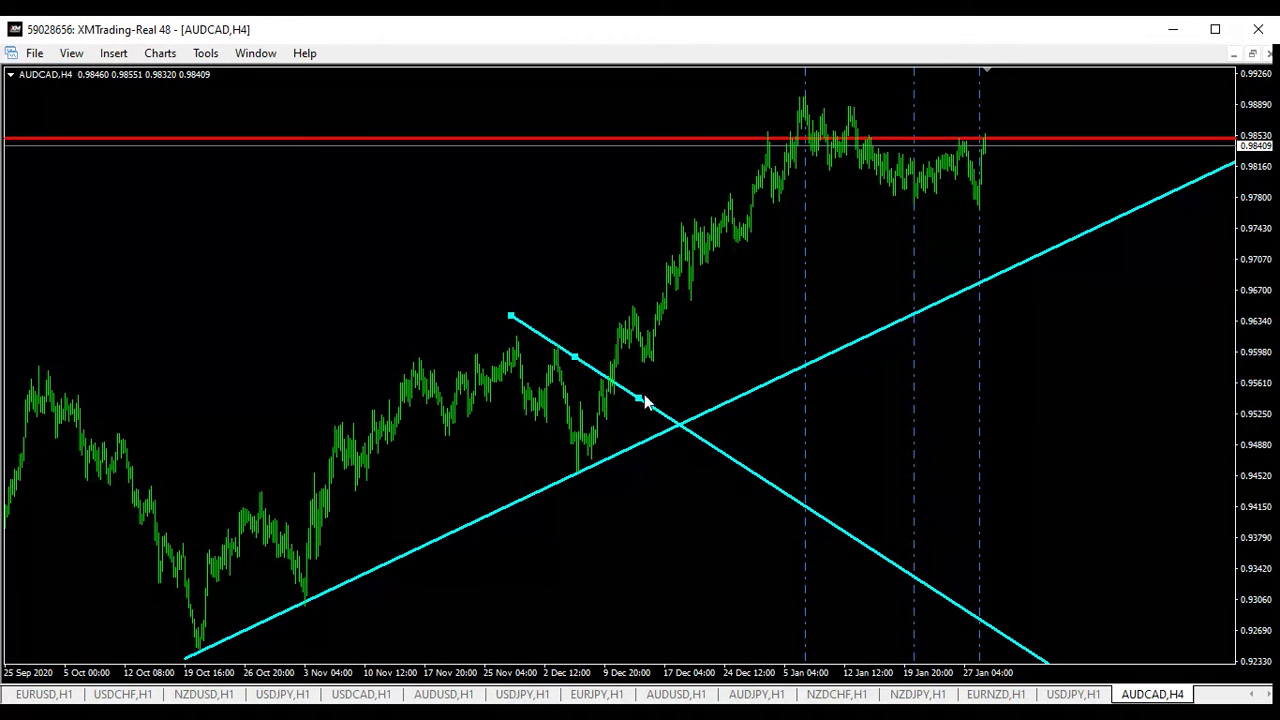
{"action": "double_click", "coordinate": [574, 360]}
{"action": "double_click", "coordinate": [652, 412]}
{"action": "double_click", "coordinate": [689, 406]}
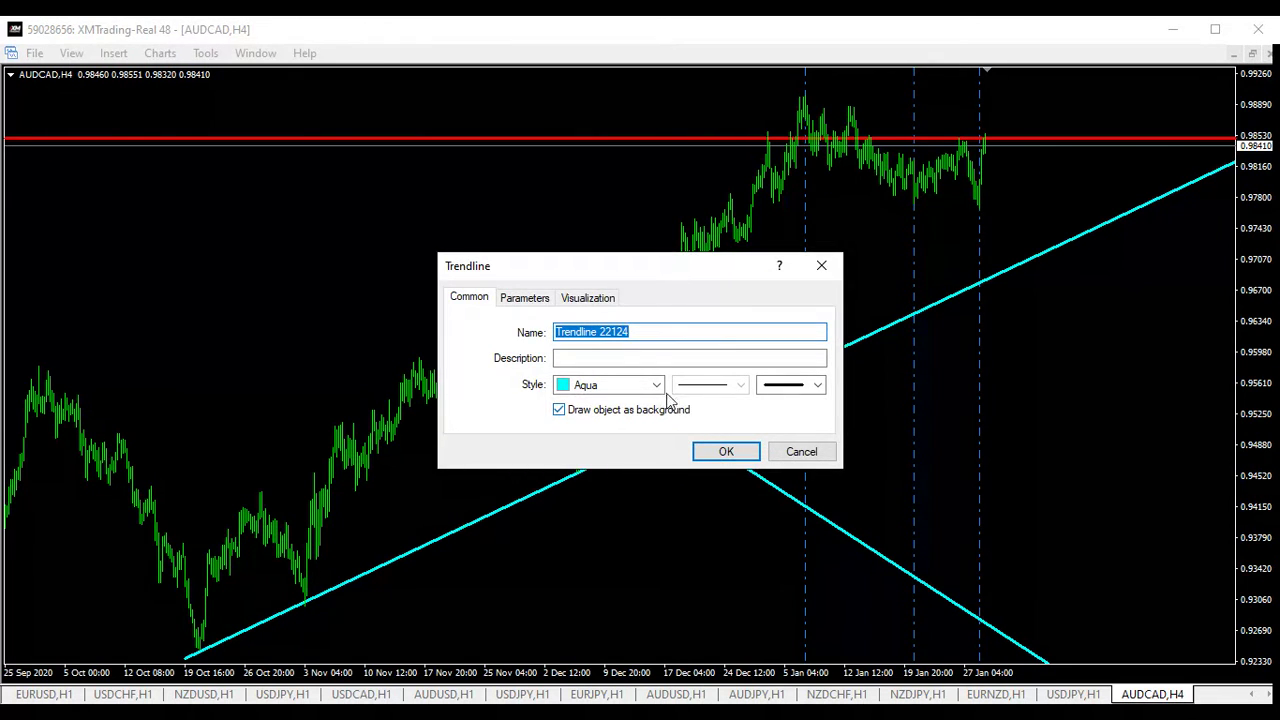
- Set the falling trendline's Style colour to MediumBlue, confirm with OK, and deselect it
{"action": "left_click", "coordinate": [657, 387]}
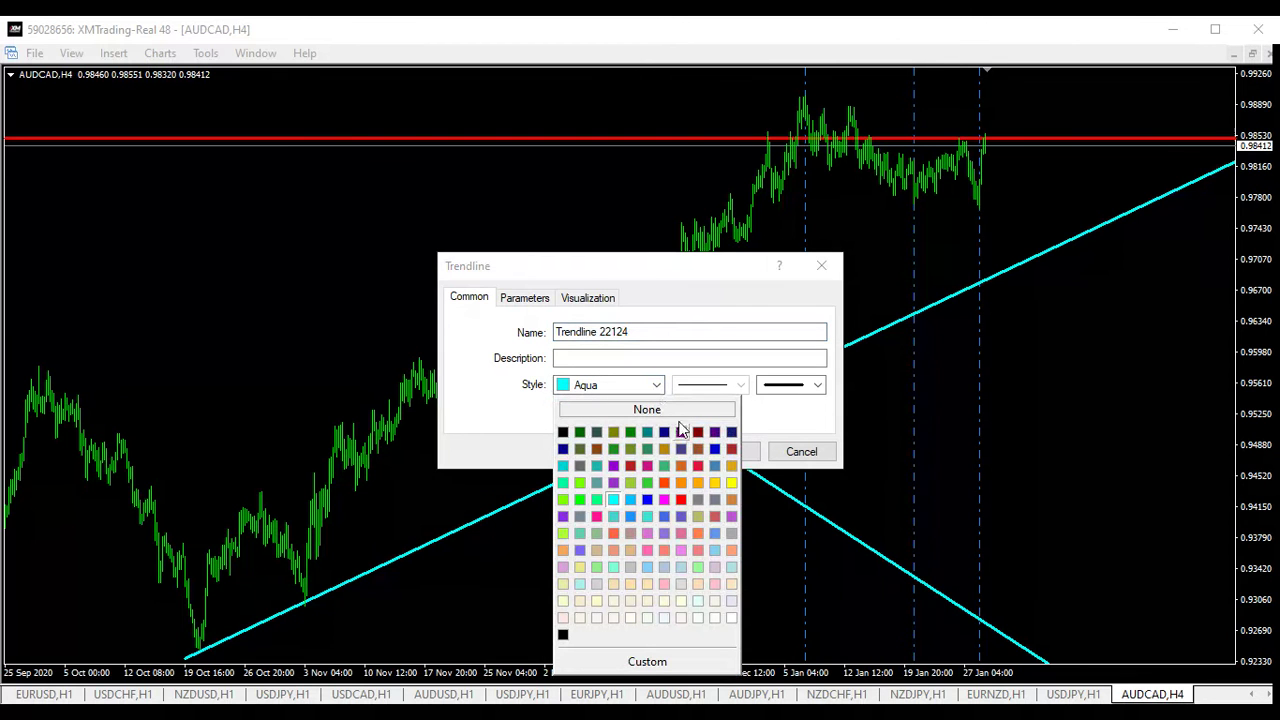
{"action": "left_click", "coordinate": [714, 448]}
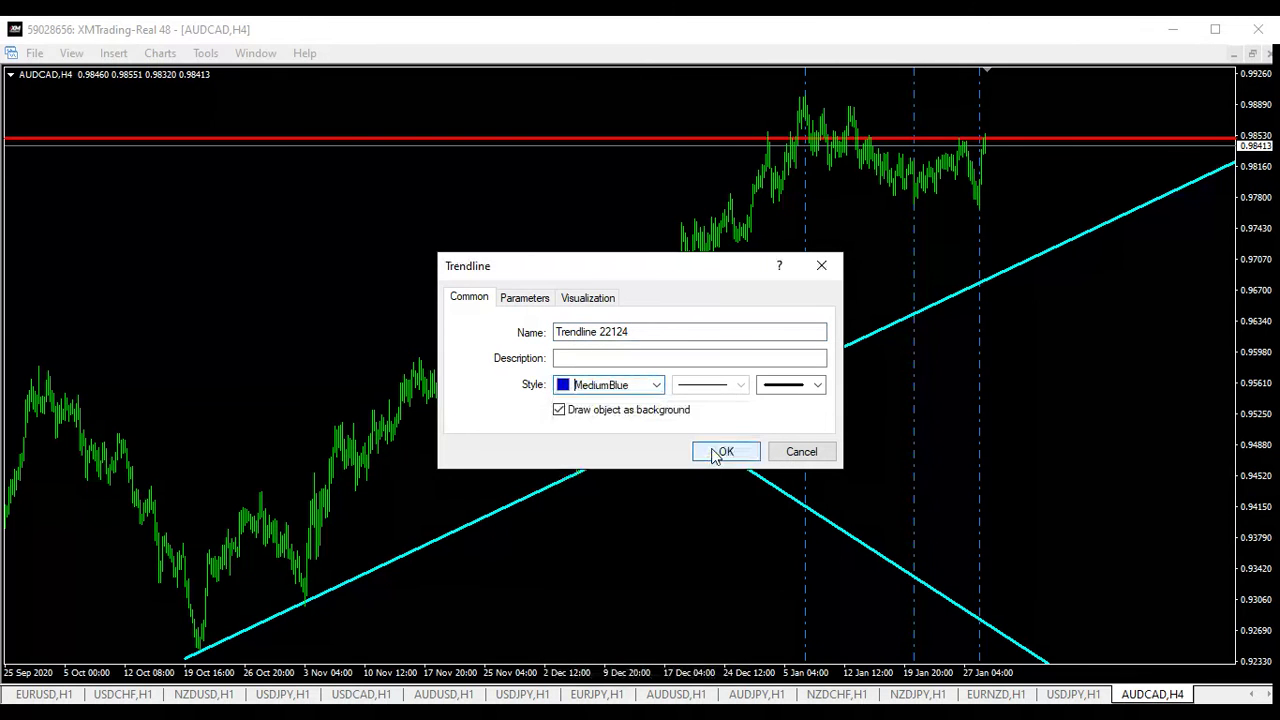
{"action": "left_click", "coordinate": [724, 452]}
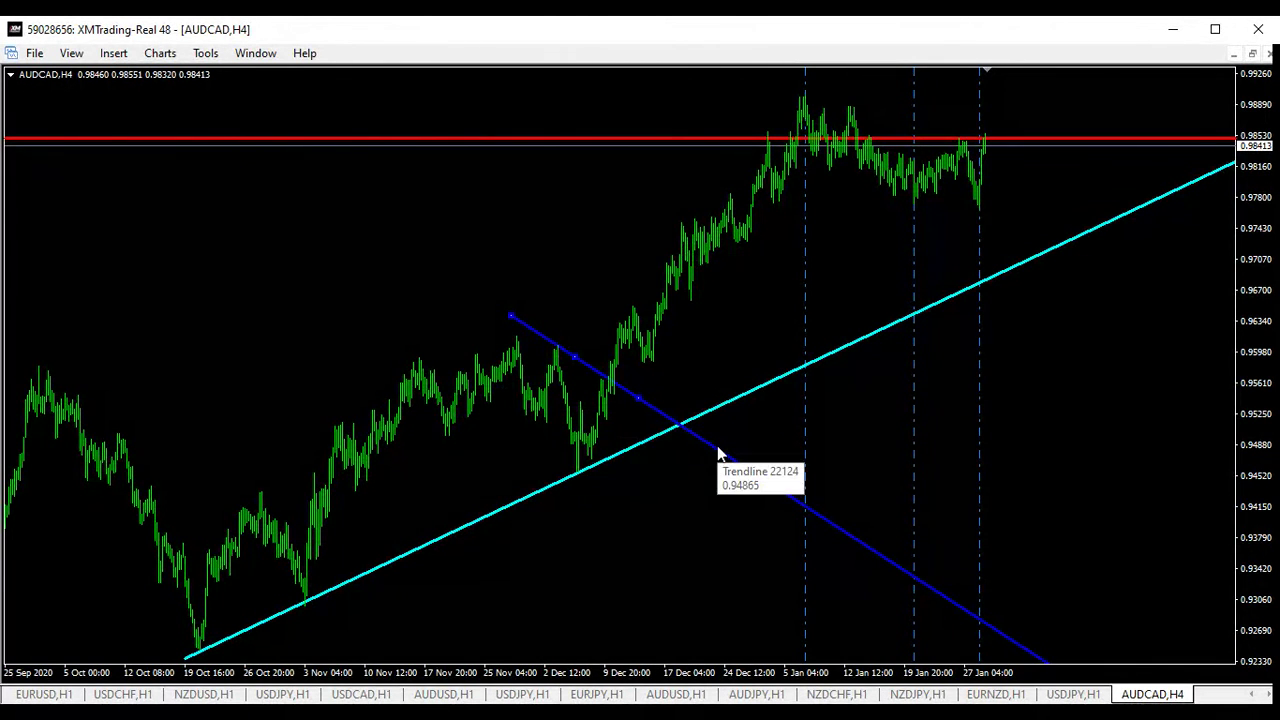
{"action": "double_click", "coordinate": [636, 397]}
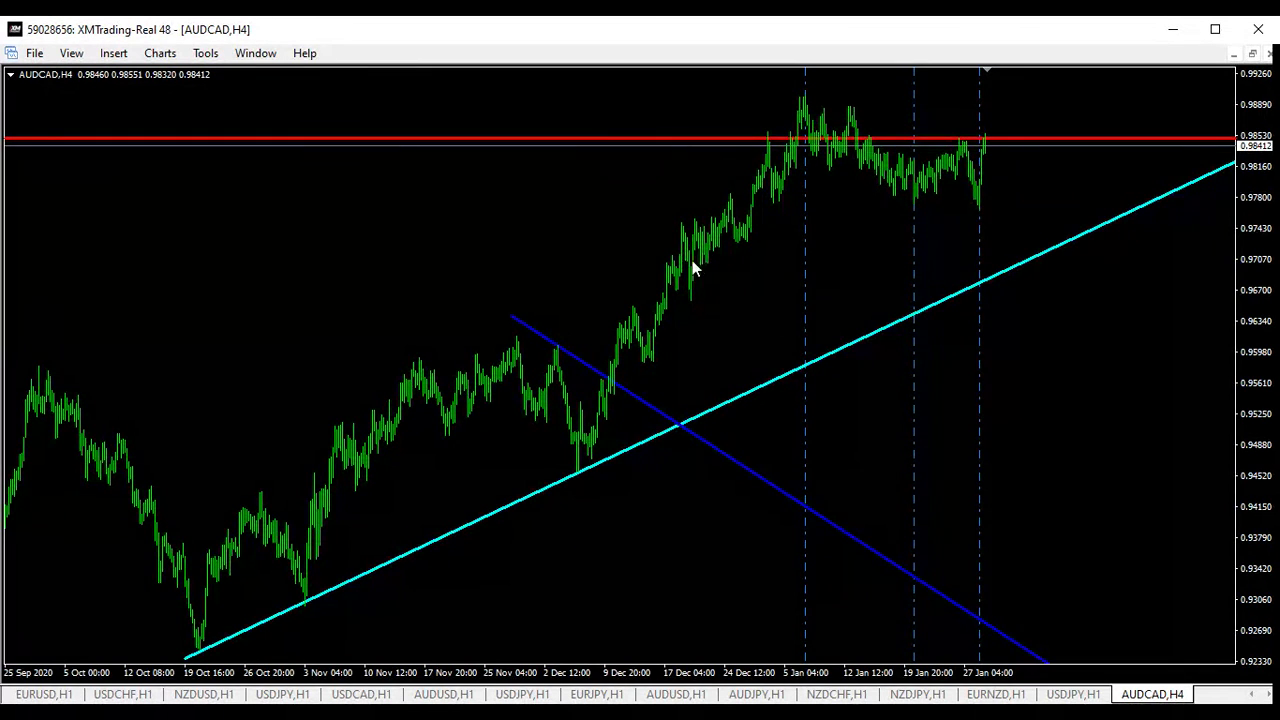
- Draw a trendline from the January peak down-right across the latest bars
{"action": "left_click_drag", "start_coordinate": [1137, 388], "coordinate": [1181, 390]}
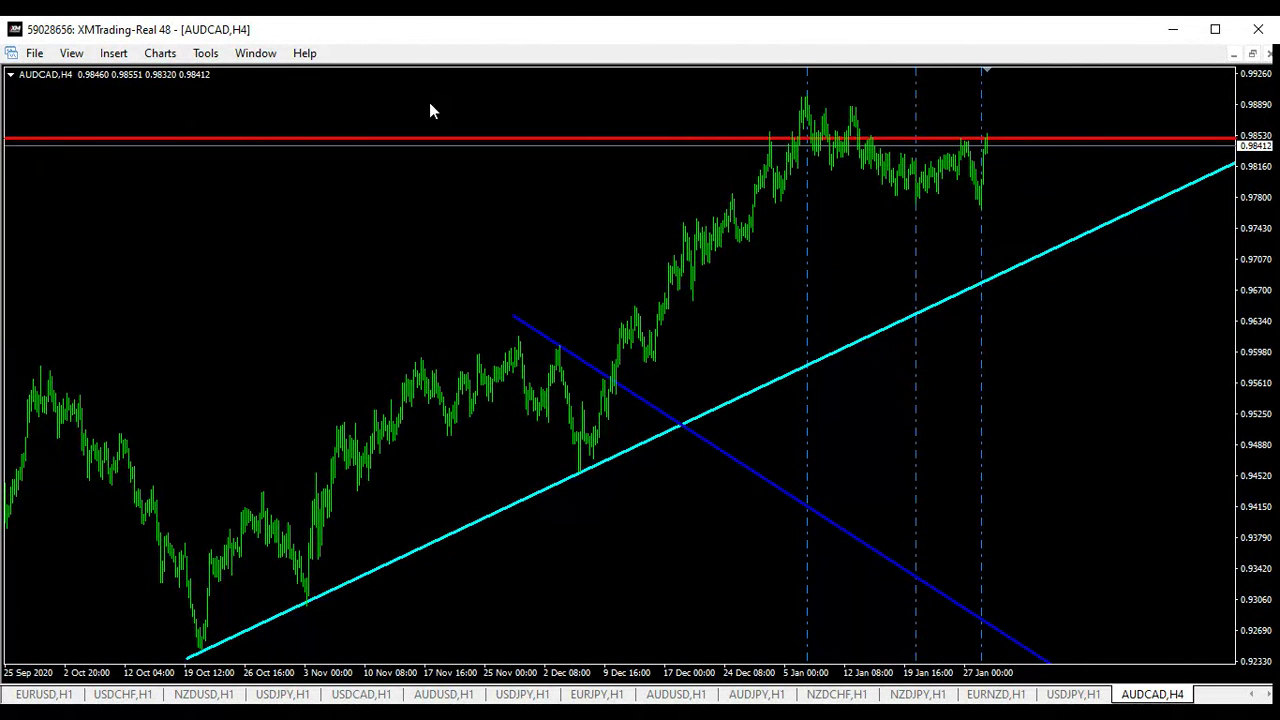
{"action": "left_click", "coordinate": [74, 55]}
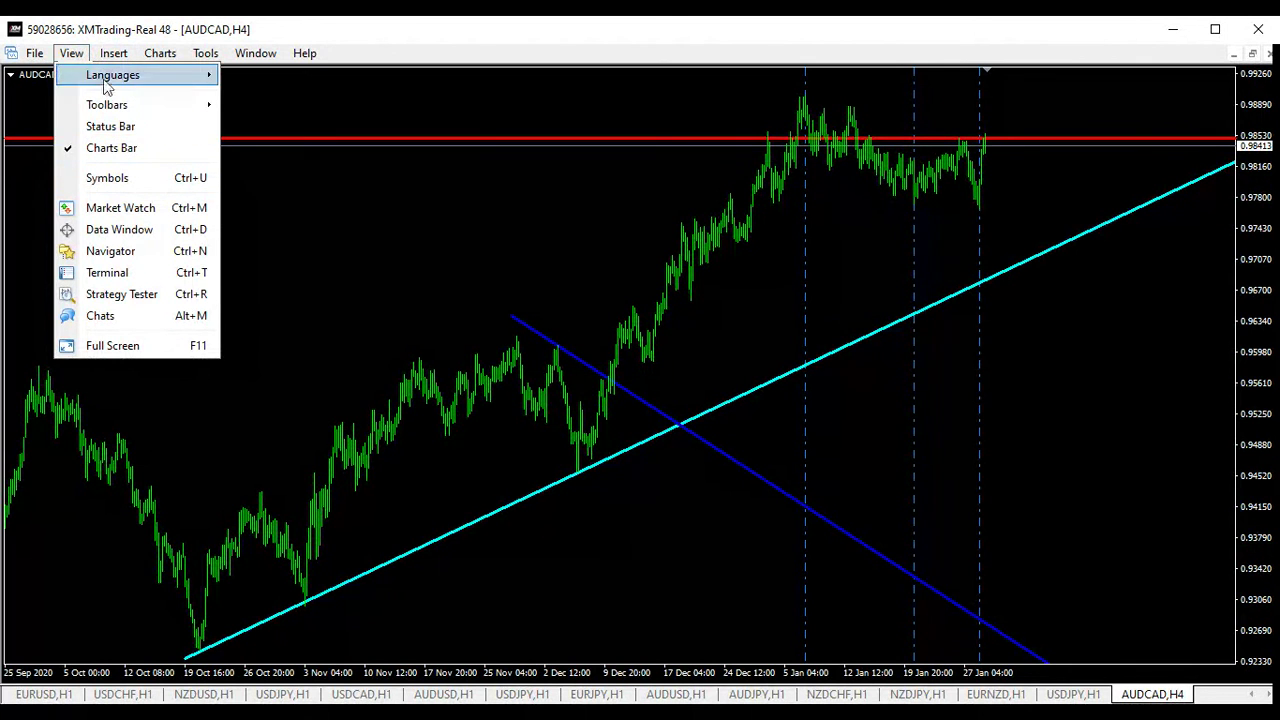
{"action": "mouse_move", "coordinate": [113, 53]}
{"action": "mouse_move", "coordinate": [71, 53]}
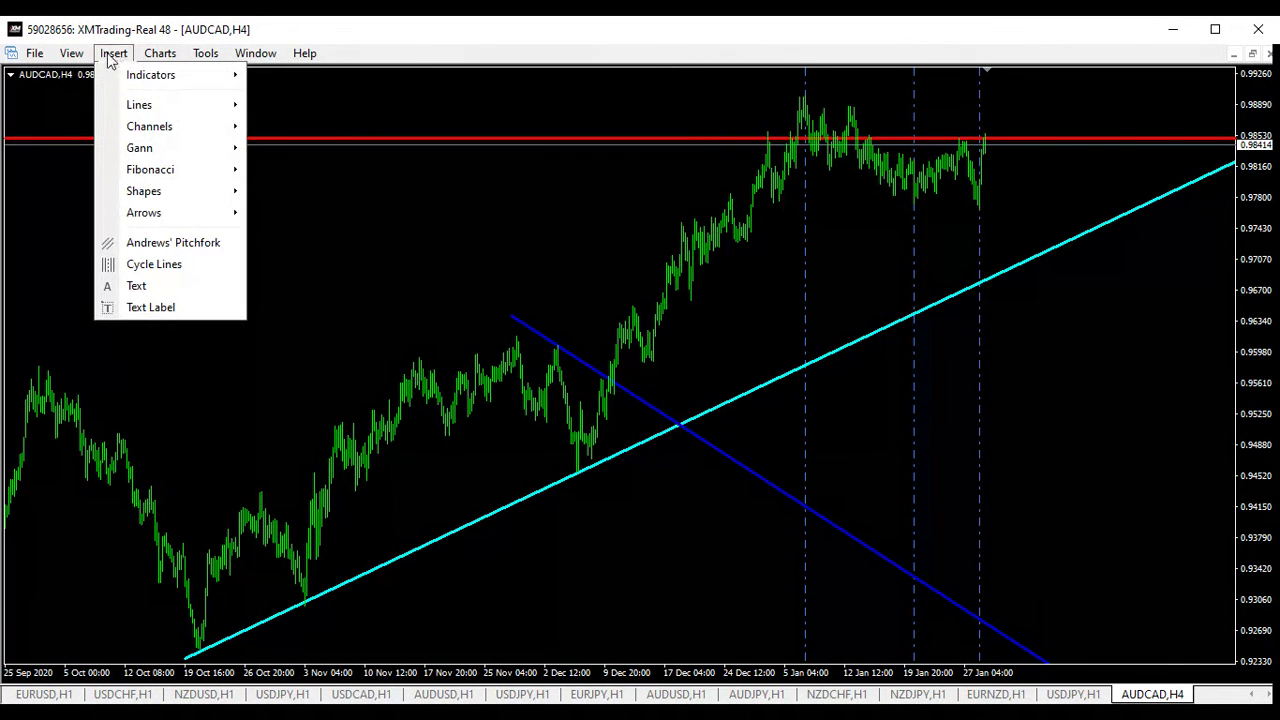
{"action": "mouse_move", "coordinate": [178, 104]}
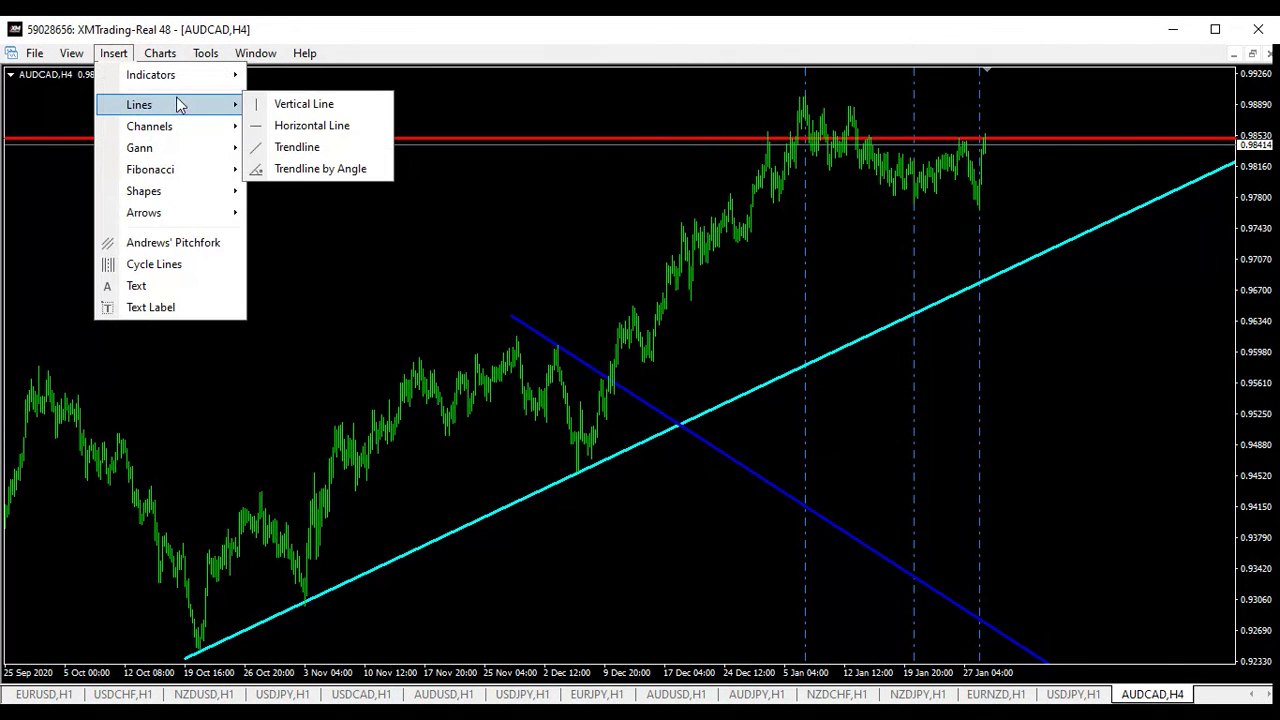
{"action": "left_click", "coordinate": [323, 150]}
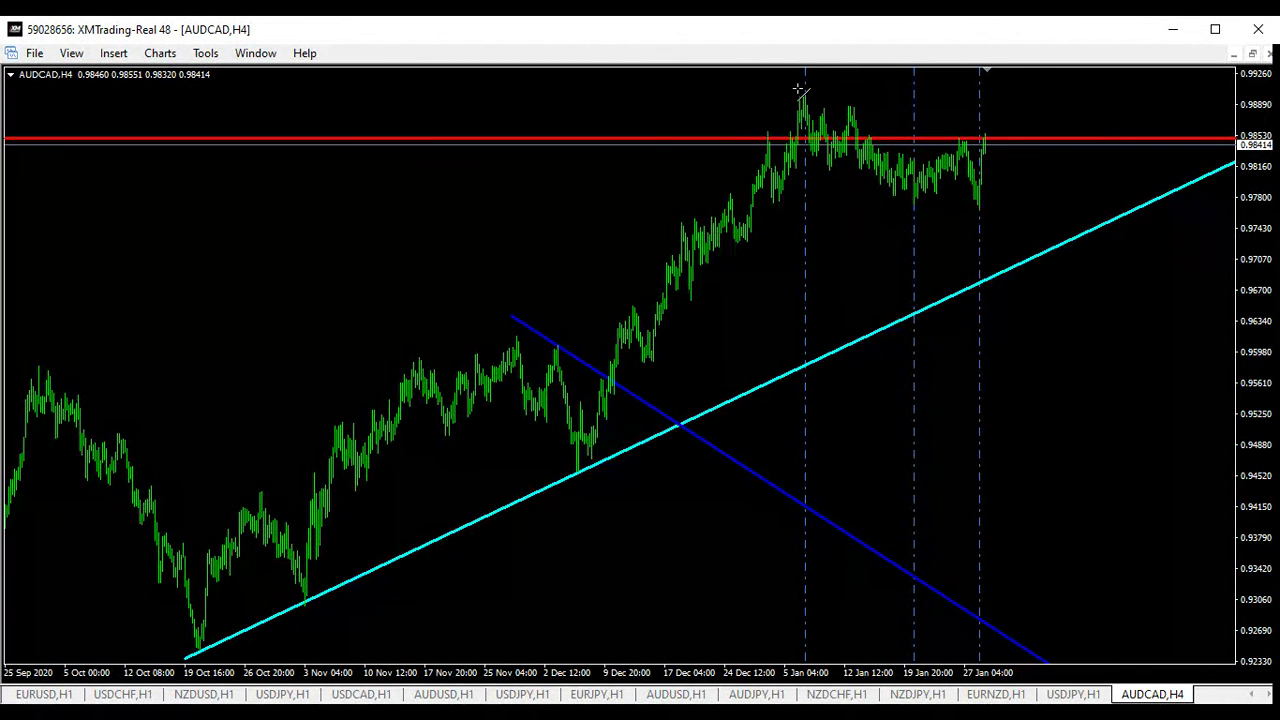
{"action": "left_click_drag", "start_coordinate": [800, 85], "coordinate": [905, 113]}
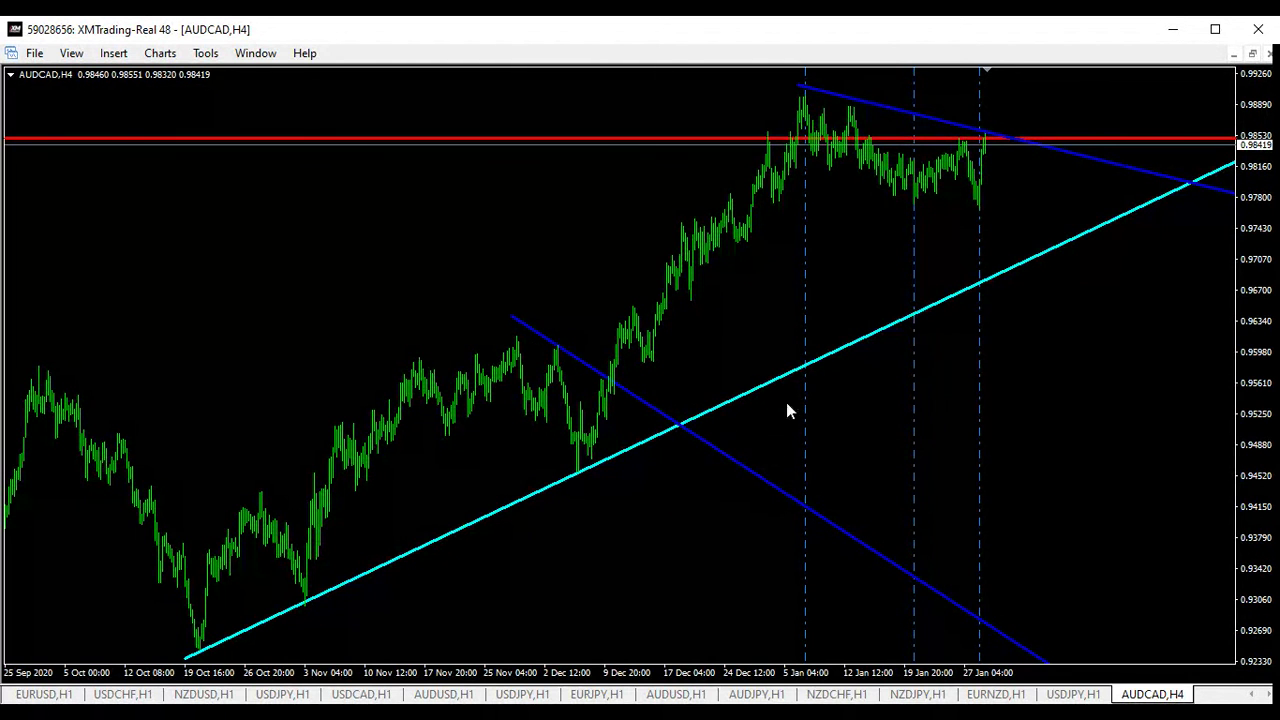
- Draw a falling trendline parallel below the first blue one and extend its lower end rightward
{"action": "left_click", "coordinate": [72, 53]}
{"action": "mouse_move", "coordinate": [112, 53]}
{"action": "mouse_move", "coordinate": [140, 70]}
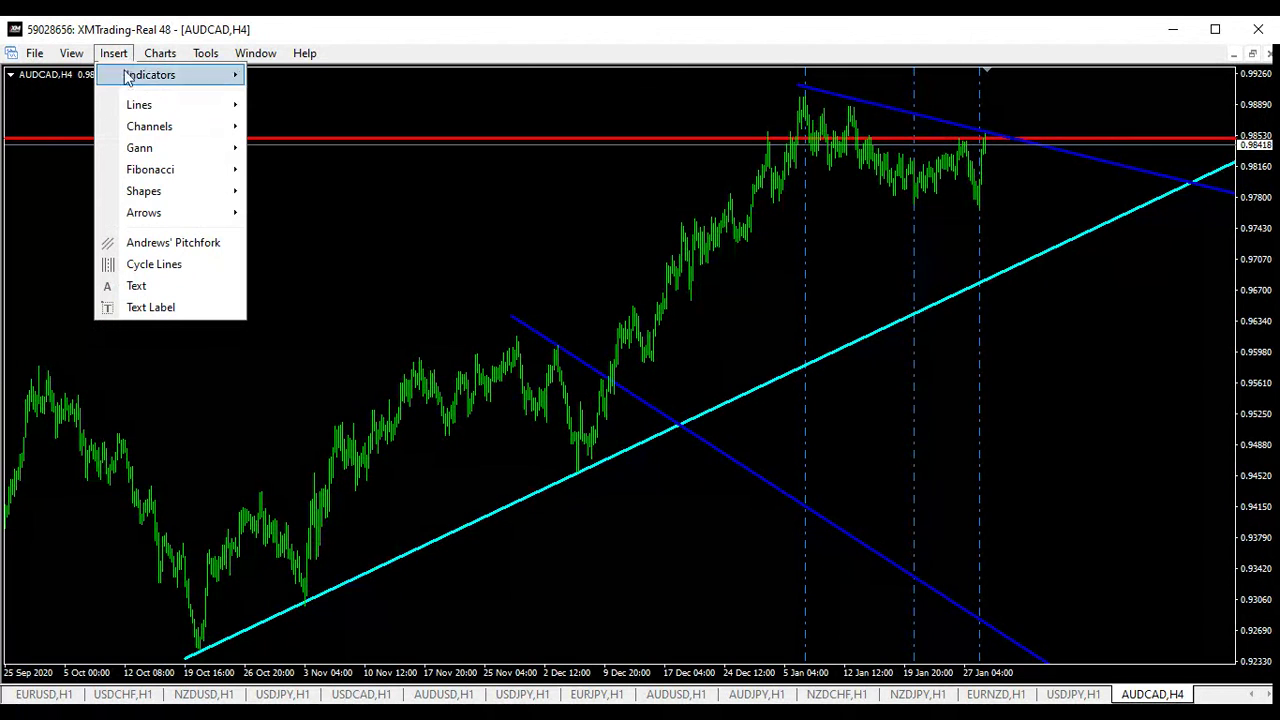
{"action": "mouse_move", "coordinate": [197, 112]}
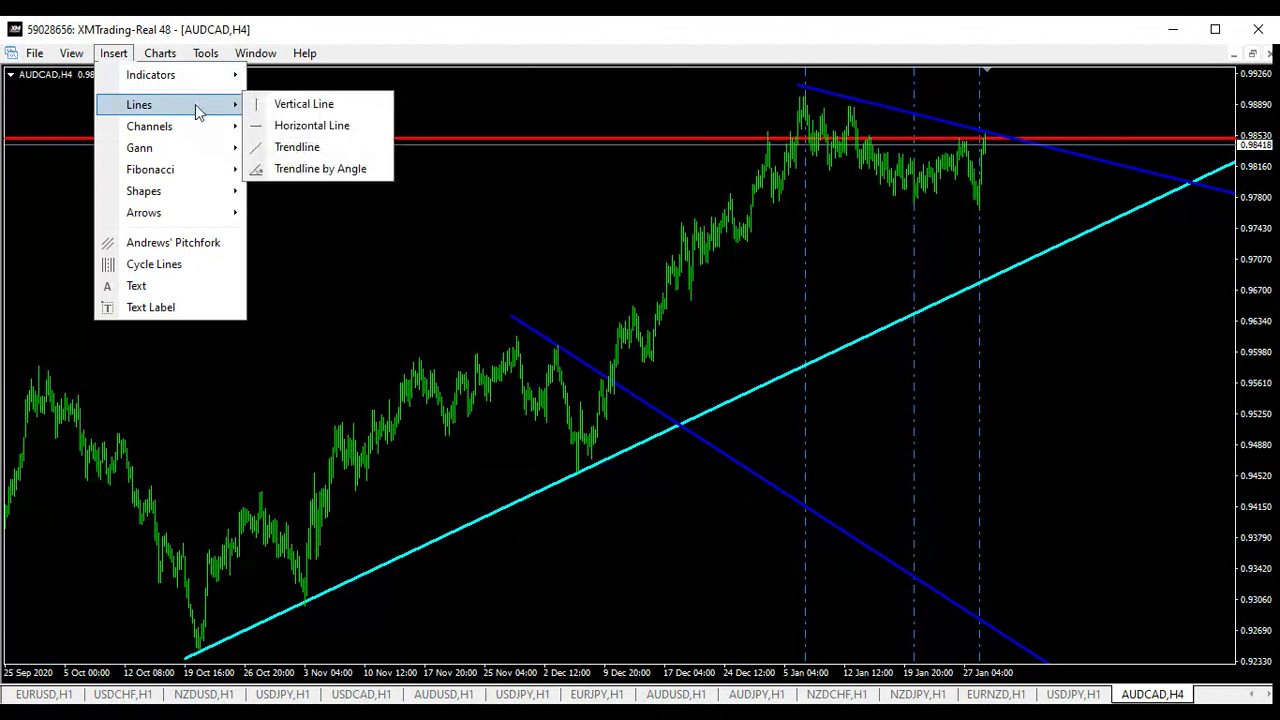
{"action": "left_click", "coordinate": [302, 146]}
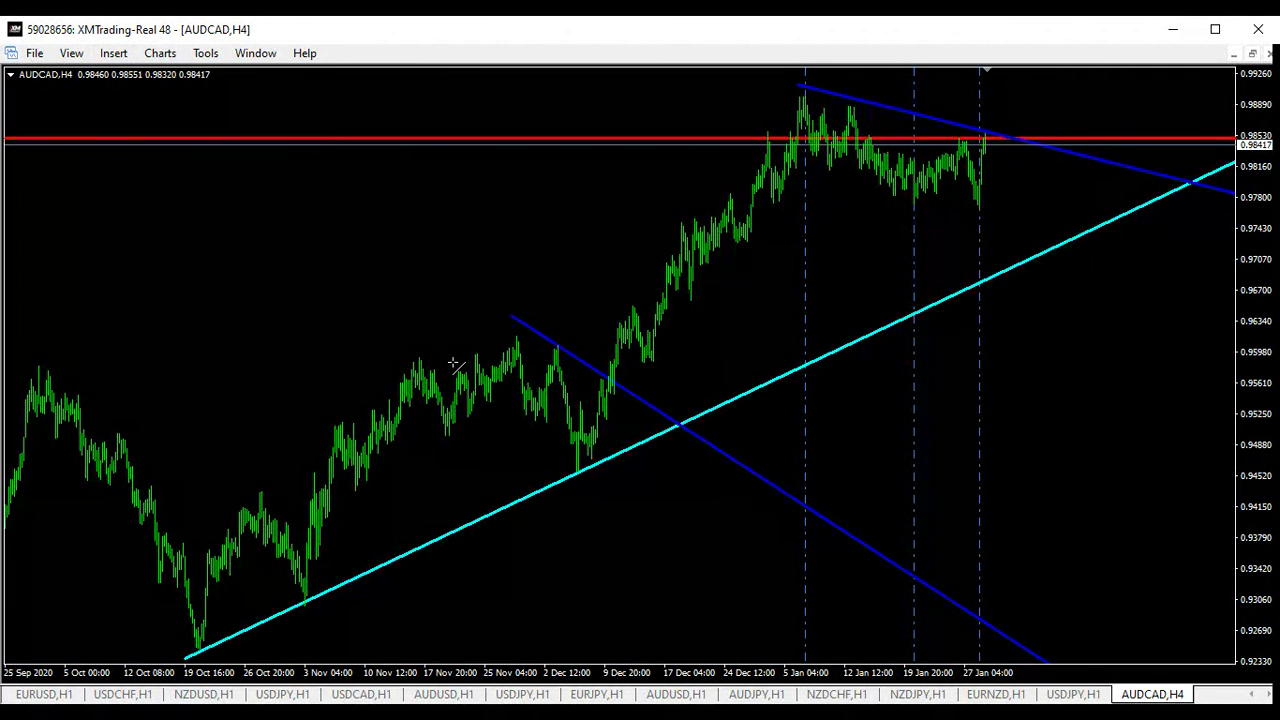
{"action": "left_click_drag", "start_coordinate": [453, 363], "coordinate": [610, 482]}
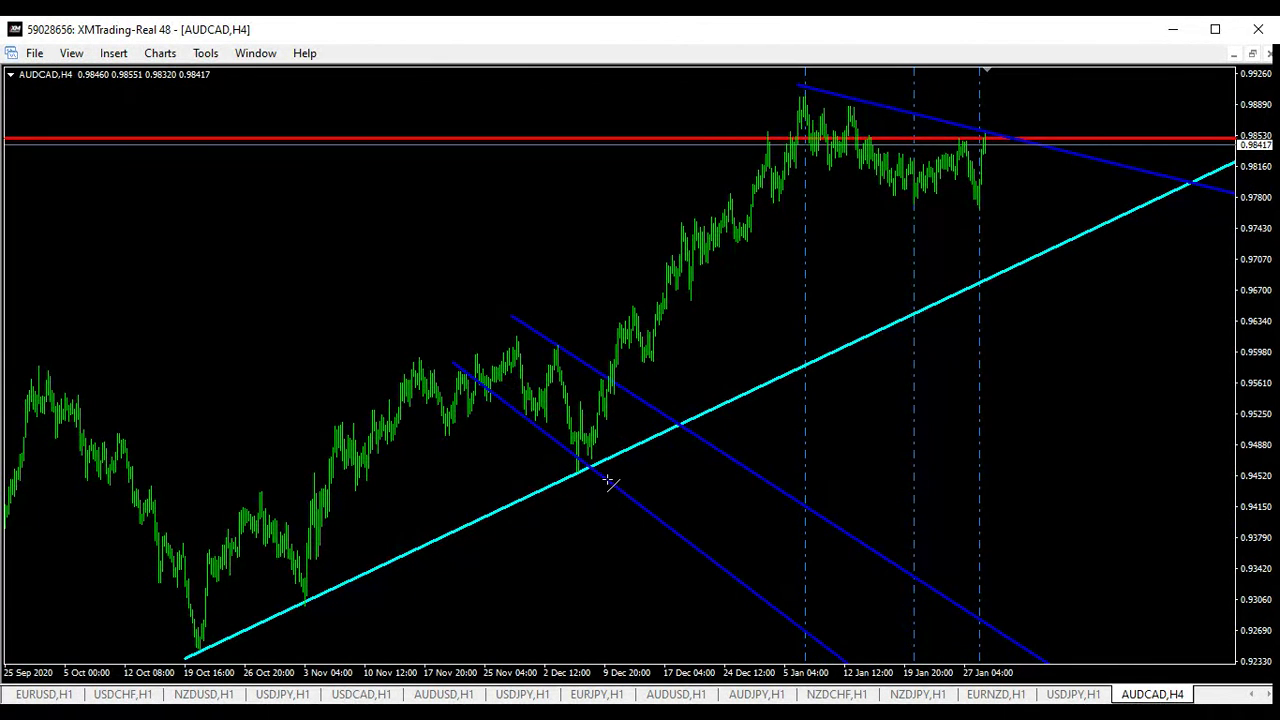
{"action": "double_click", "coordinate": [529, 428]}
{"action": "left_click_drag", "start_coordinate": [600, 477], "coordinate": [604, 478]}
{"action": "left_click", "coordinate": [563, 429]}
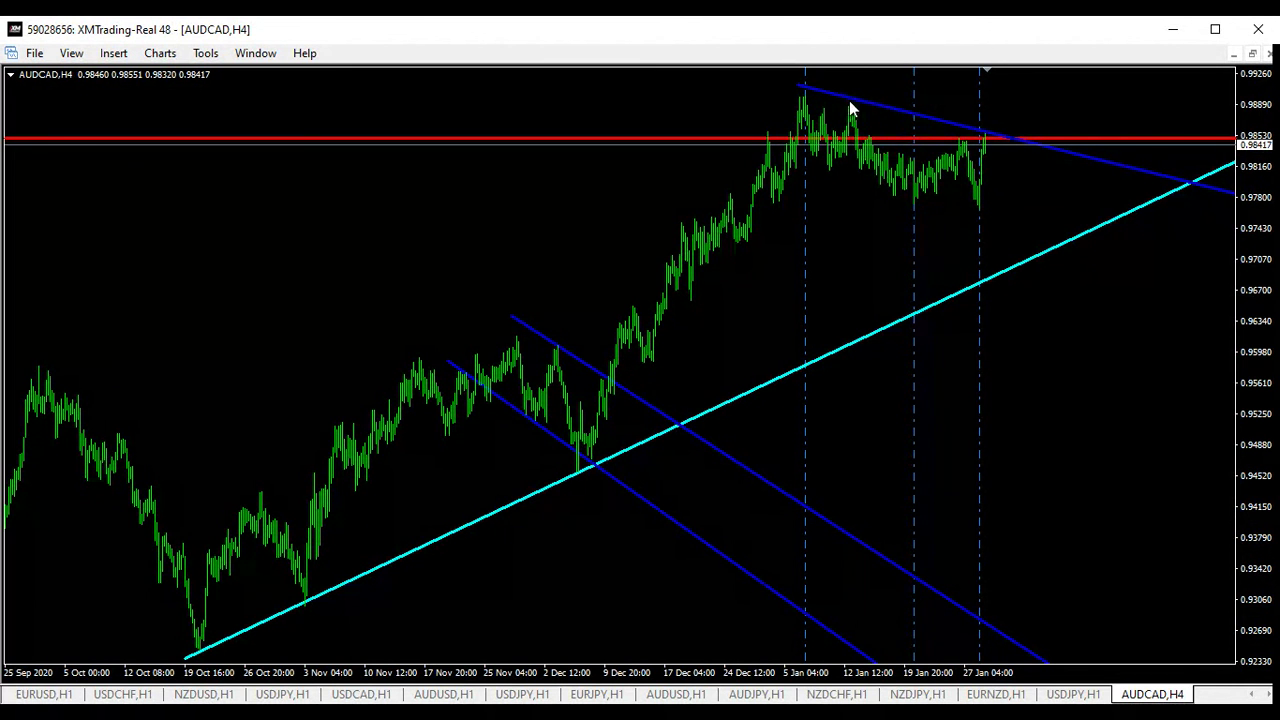
- Draw a trendline from the early-January high down-right, beneath the January-peak line
{"action": "left_click", "coordinate": [71, 53]}
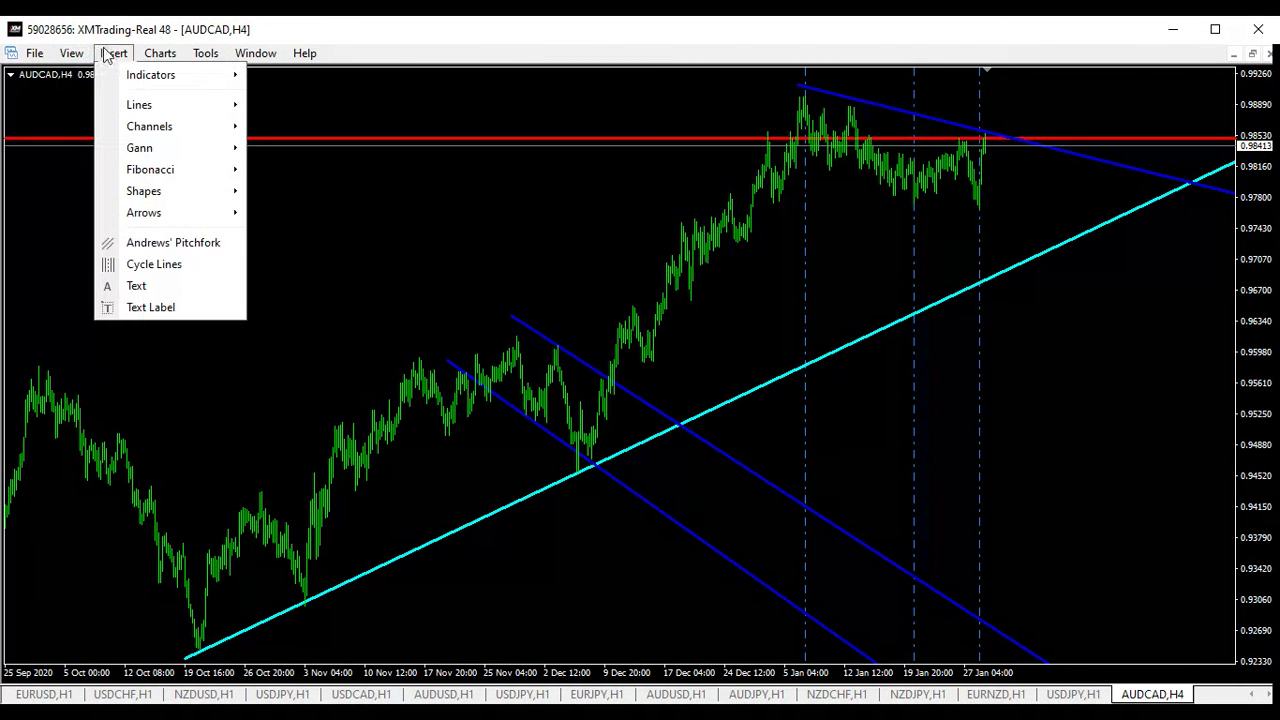
{"action": "mouse_move", "coordinate": [200, 108]}
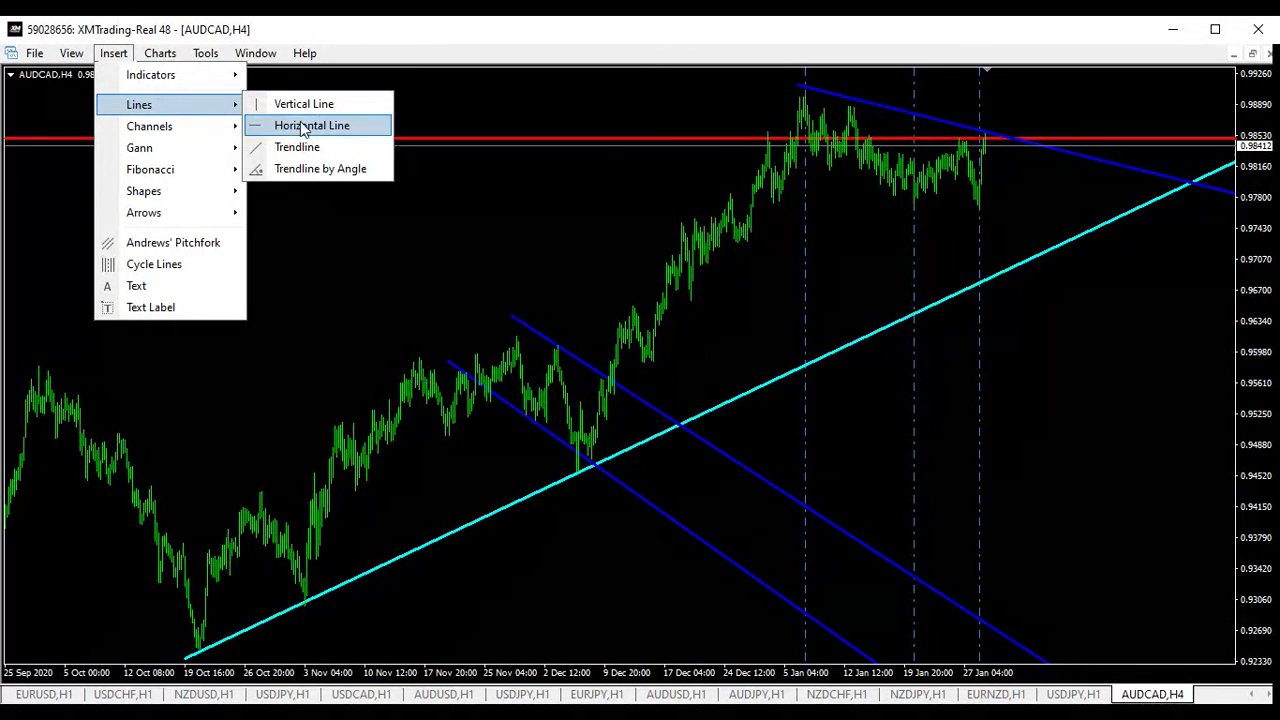
{"action": "left_click", "coordinate": [320, 147]}
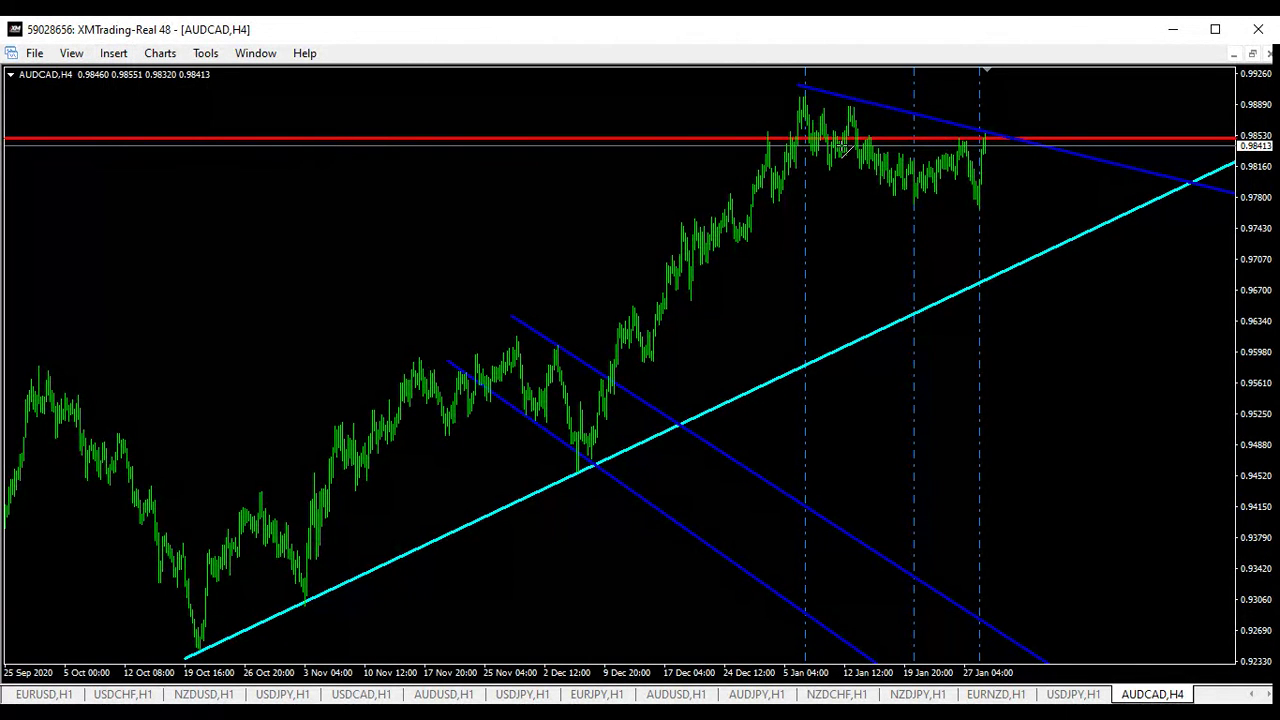
{"action": "left_click_drag", "start_coordinate": [768, 137], "coordinate": [932, 210]}
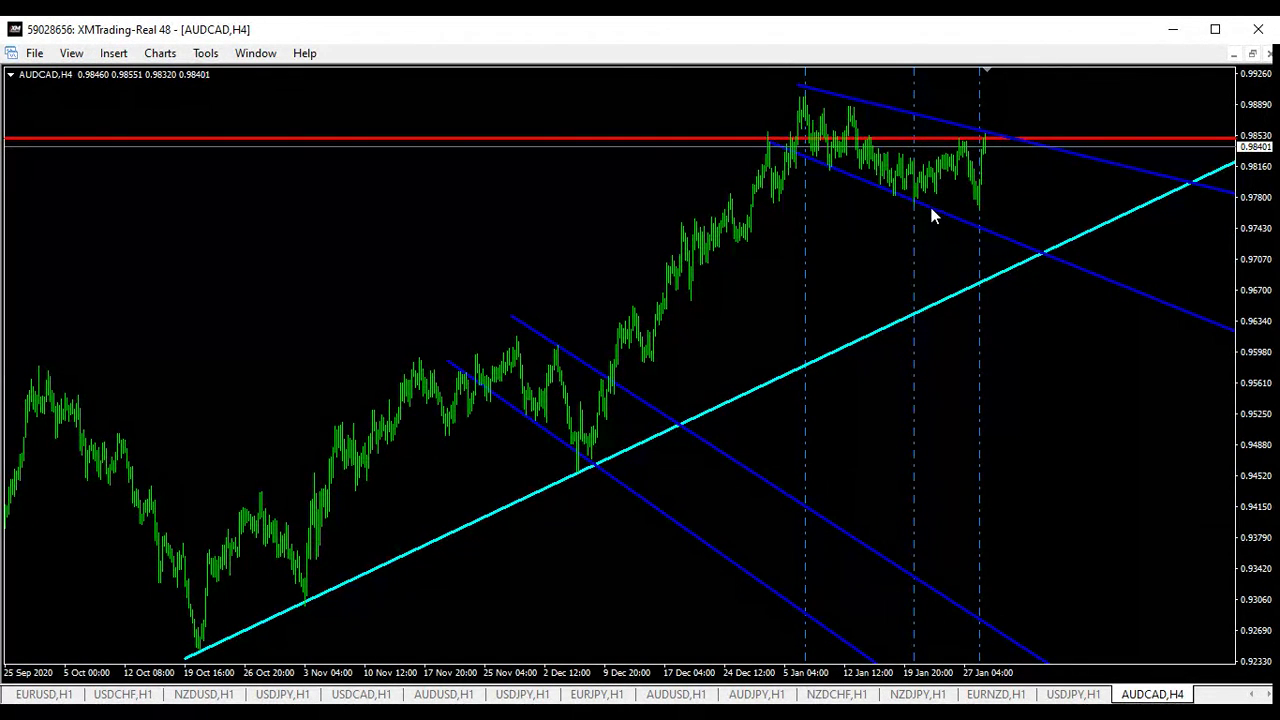